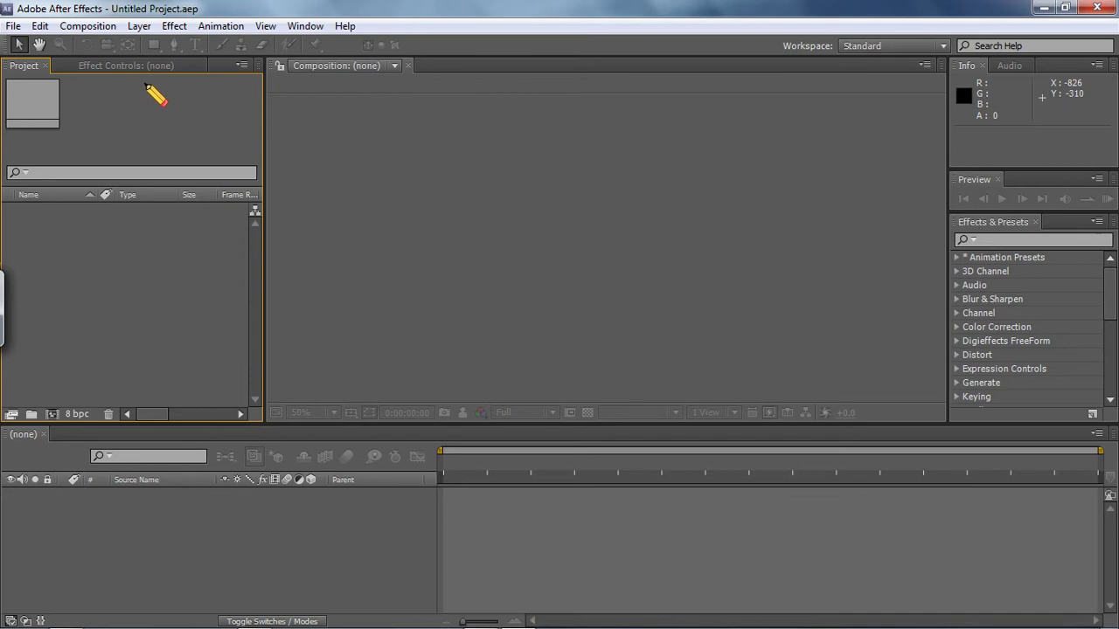
click(297, 83)
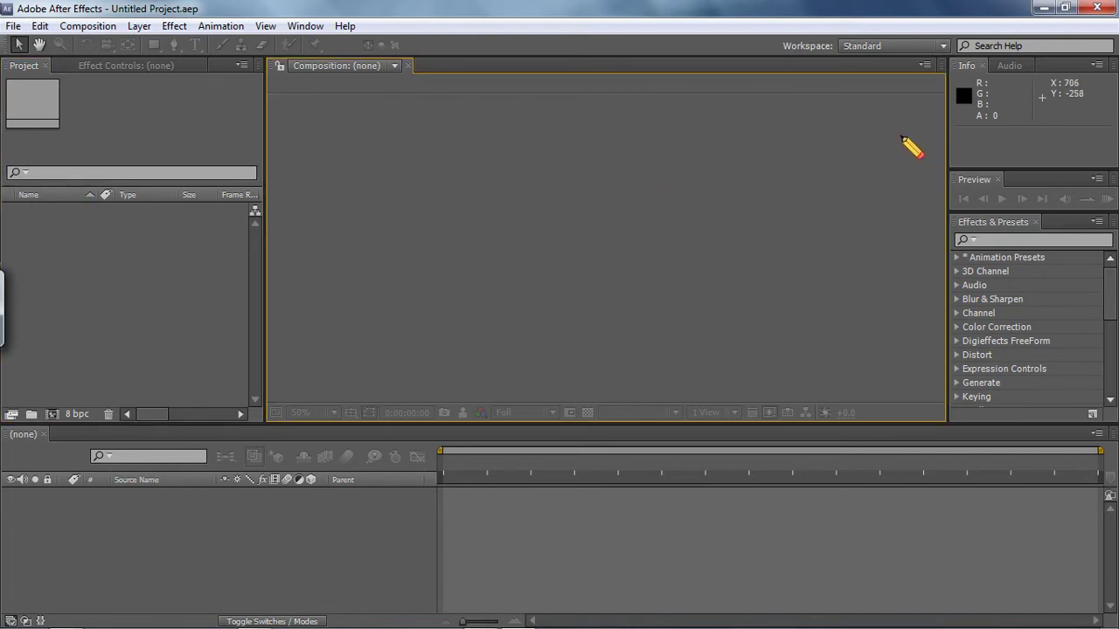
click(1026, 122)
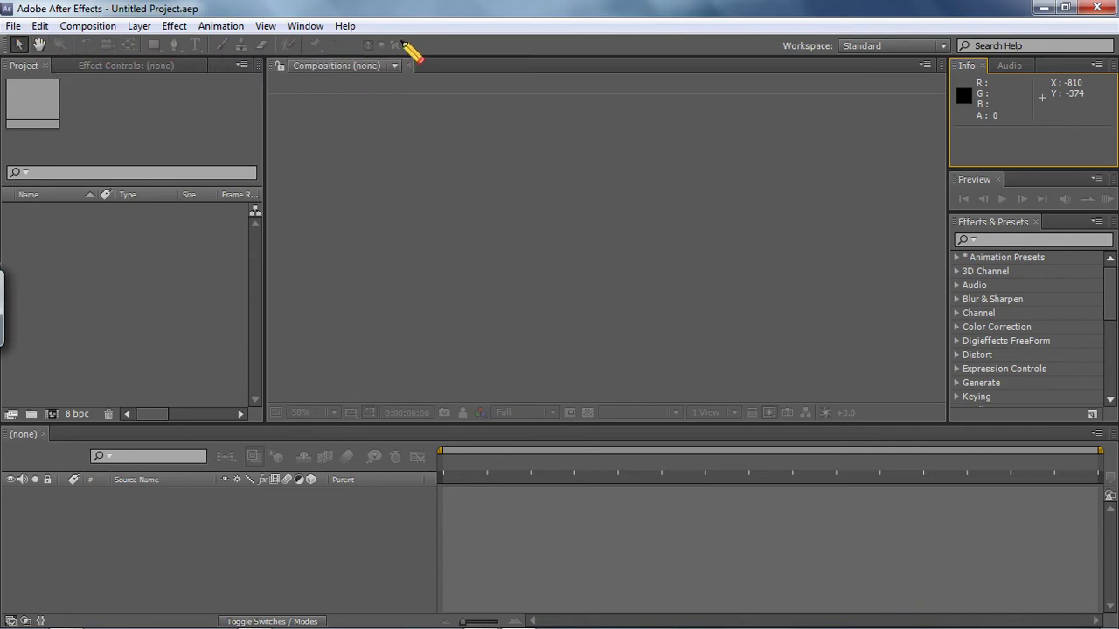
click(149, 89)
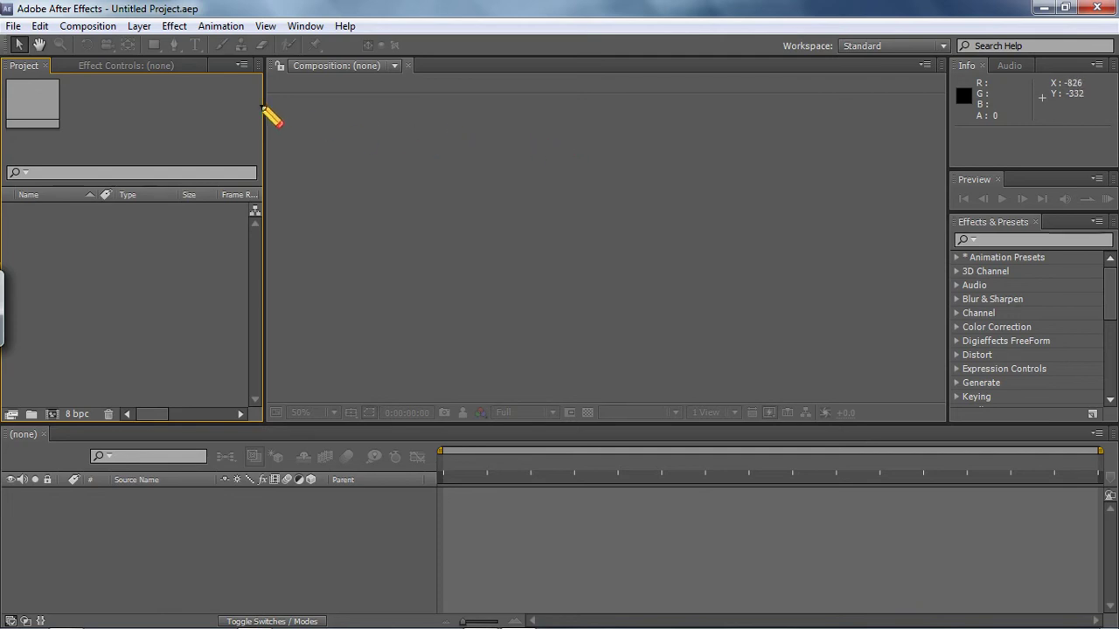
Open the recent project Simple Animation.aep from the Week 1 folder.
click(14, 27)
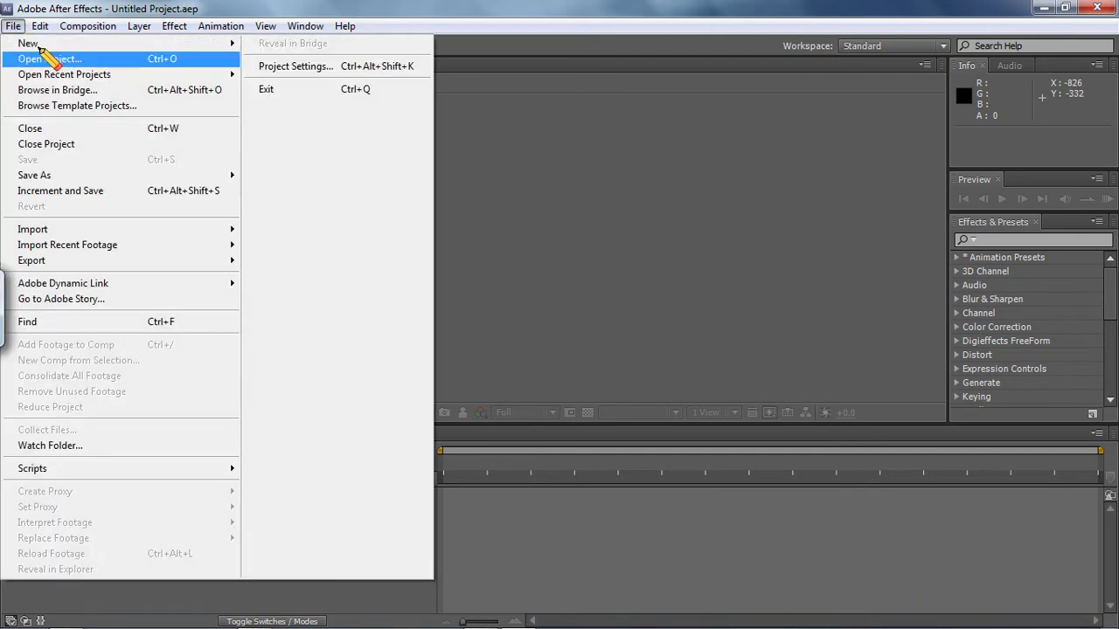
mouse_move(168, 41)
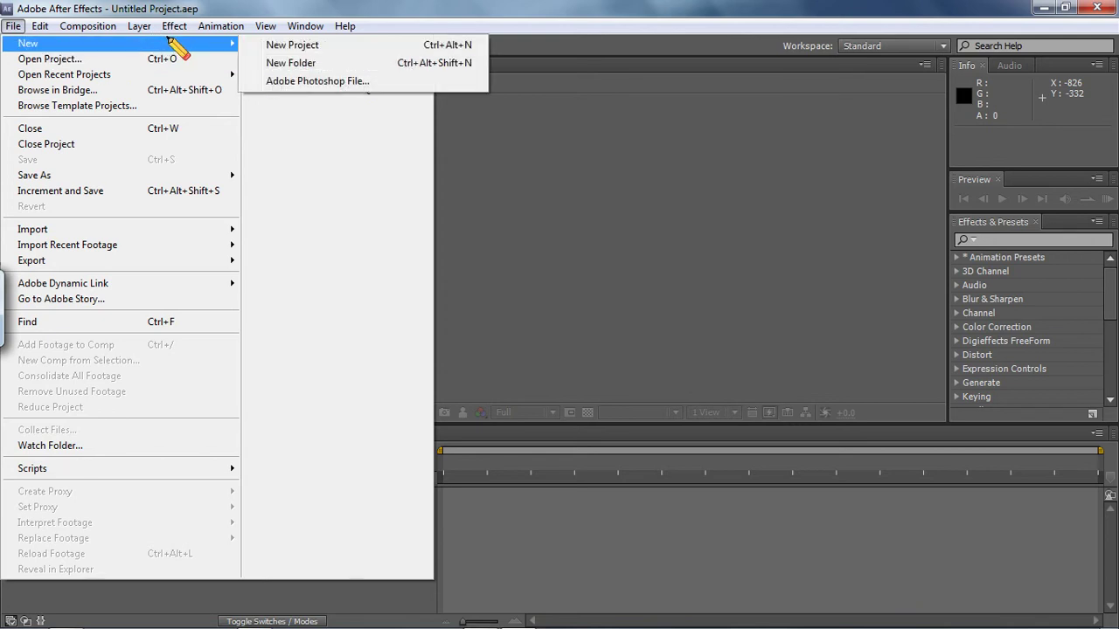
mouse_move(188, 81)
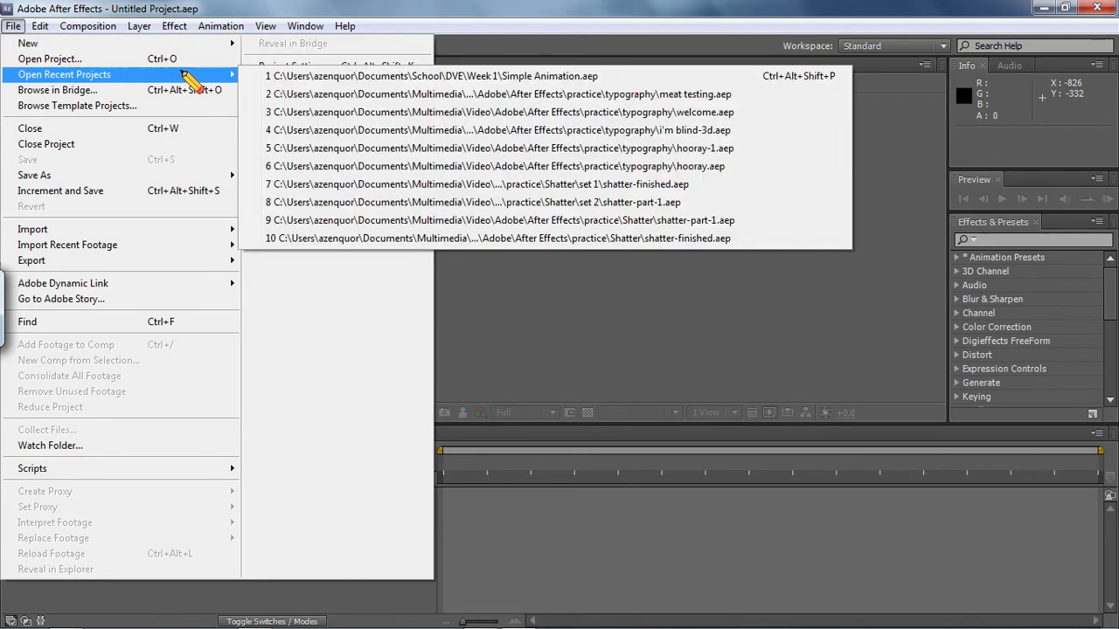
click(330, 76)
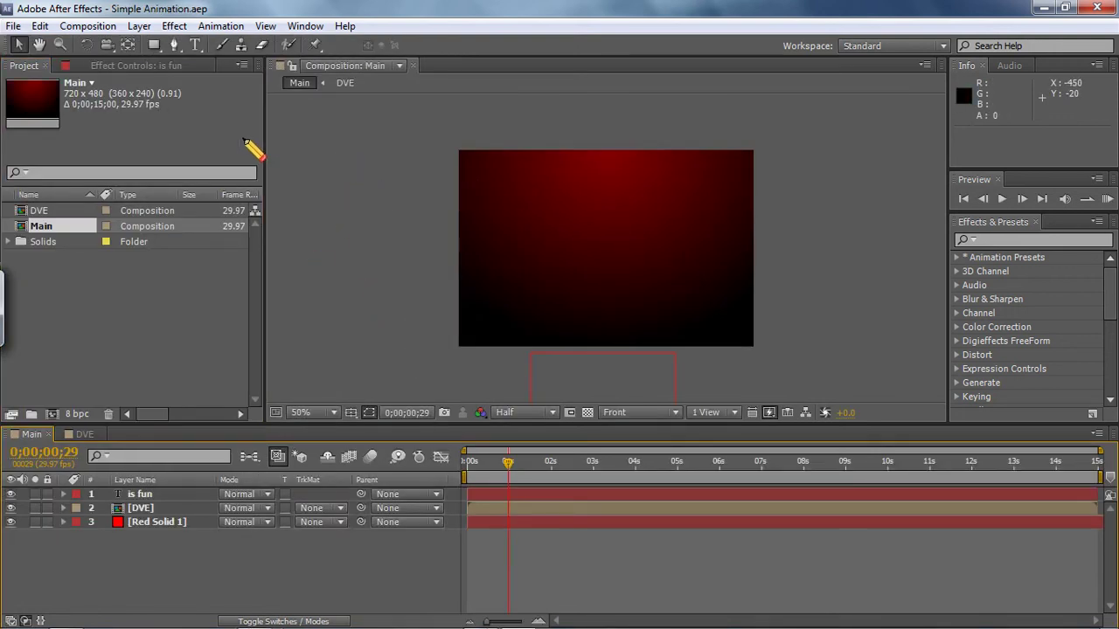
Examine the details of the DVE and Main compositions and expand the Solids folder among the project items.
click(97, 267)
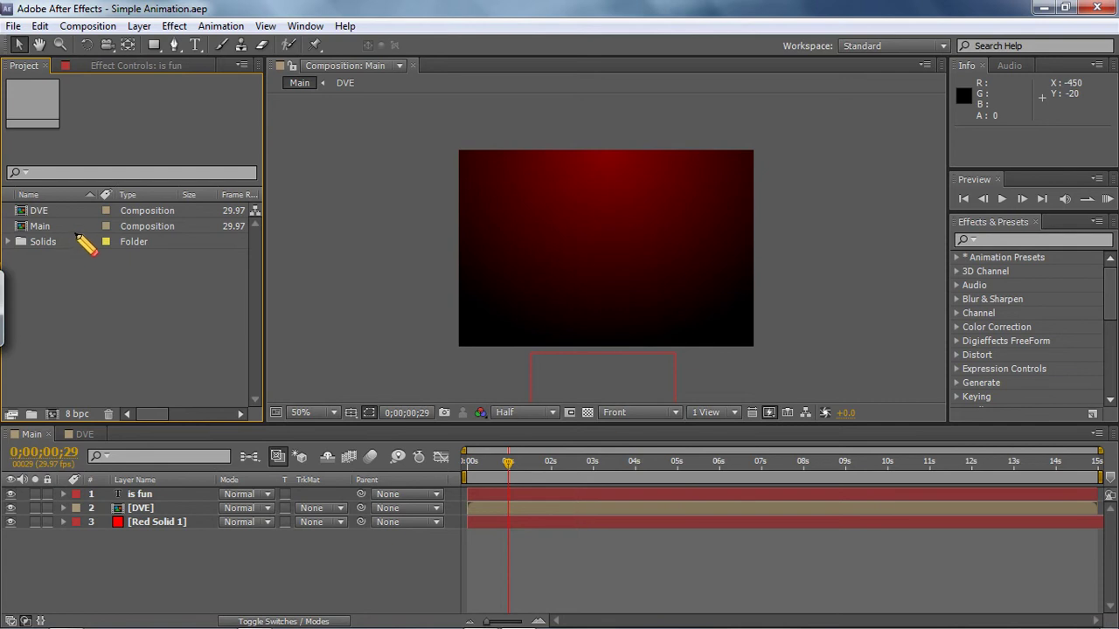
click(149, 210)
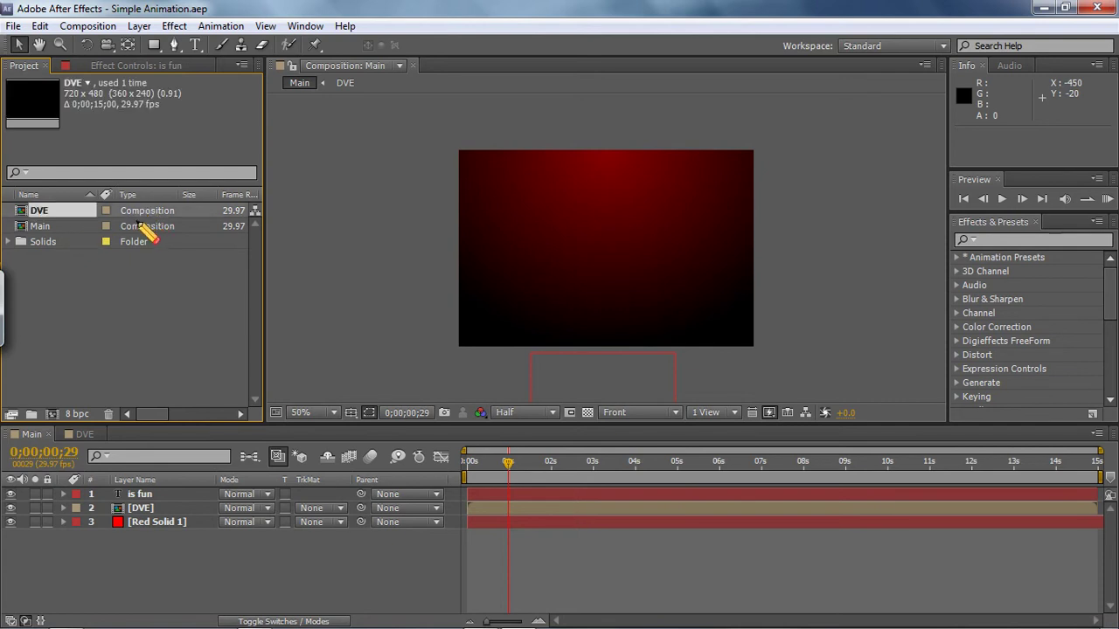
click(151, 227)
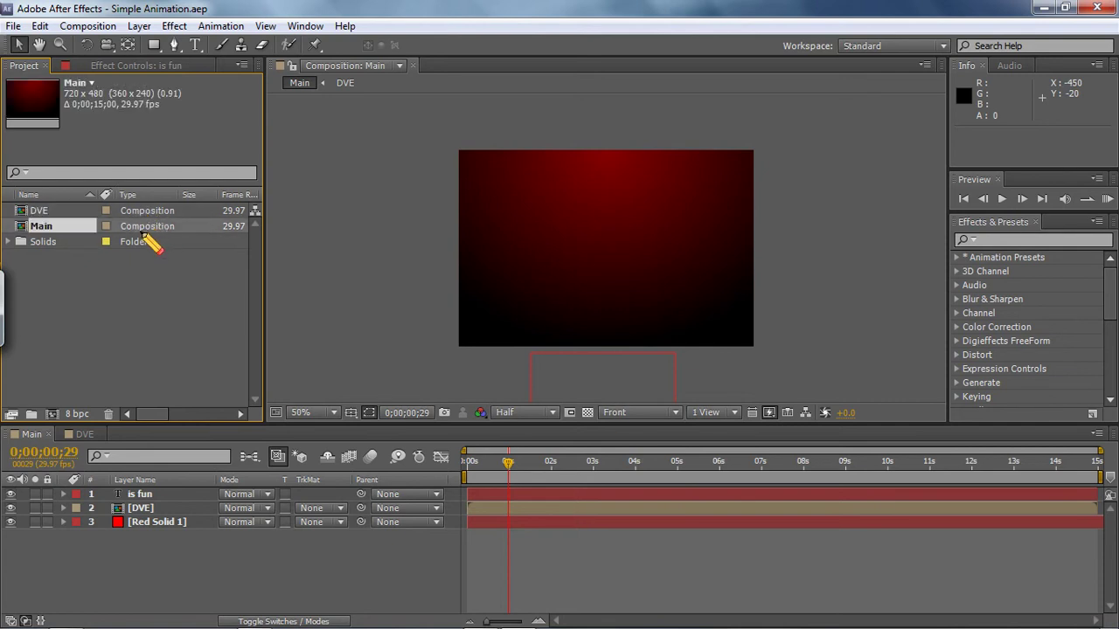
click(9, 242)
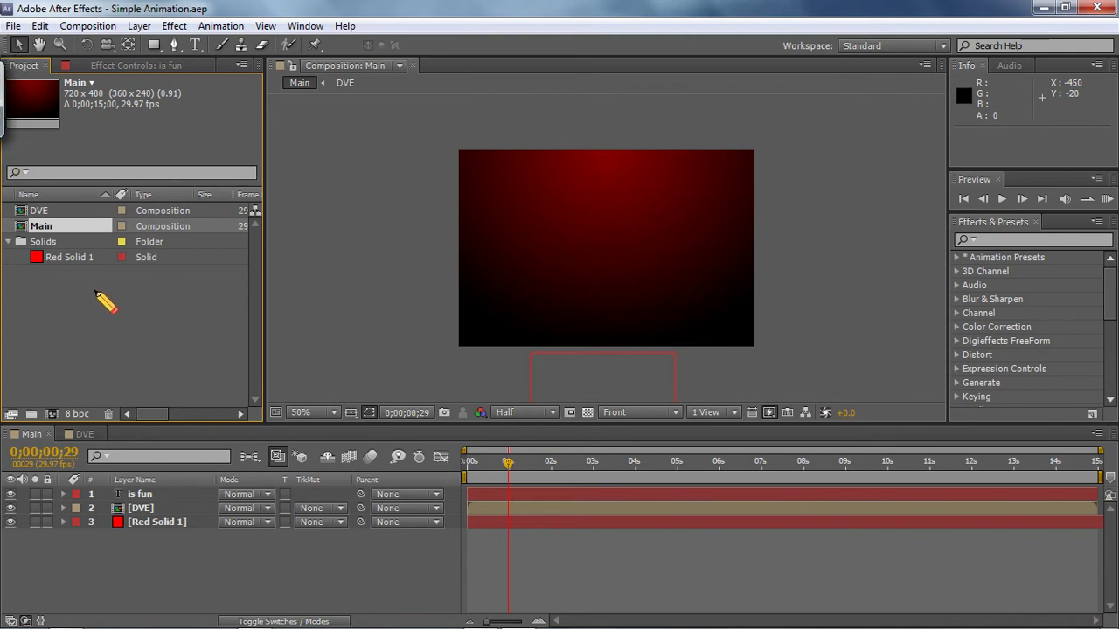
click(14, 26)
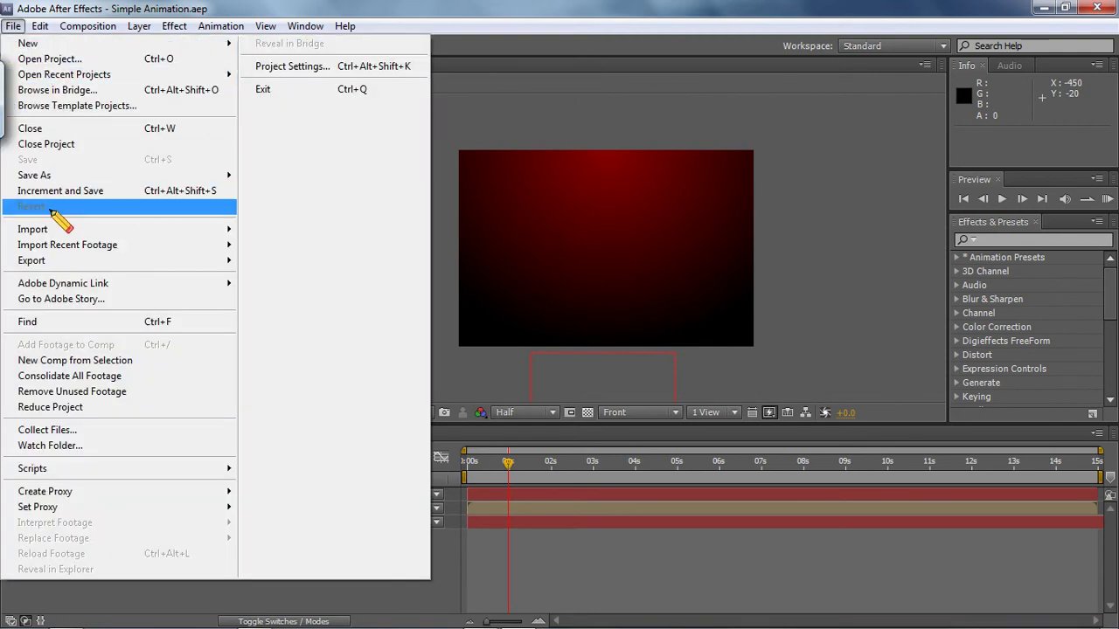
click(420, 160)
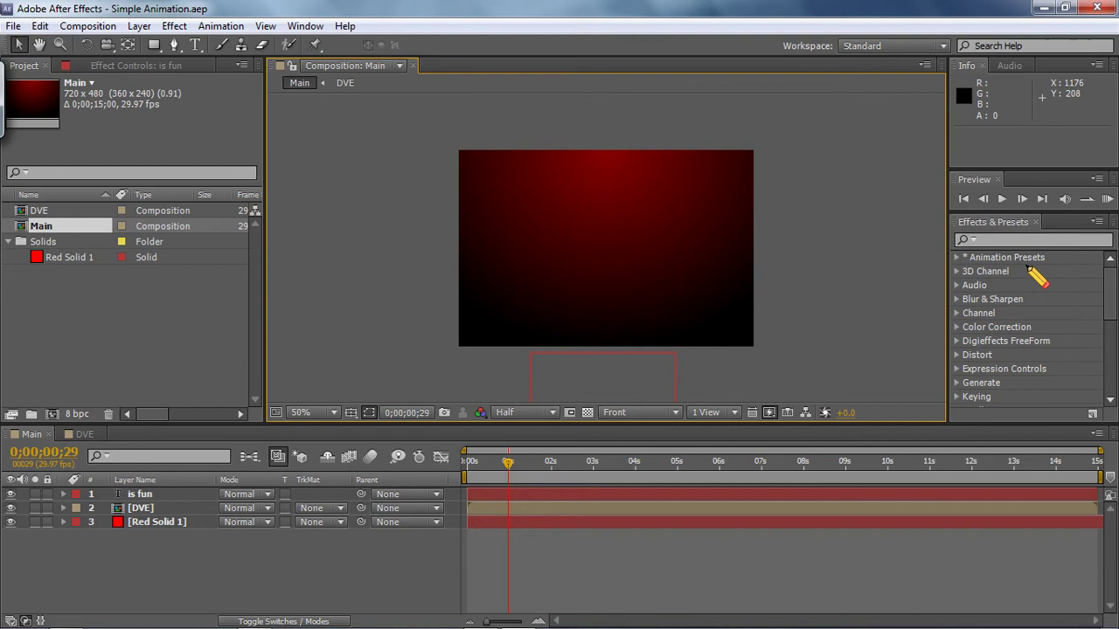
Browse the effect and preset categories down to the end of the list.
click(1113, 275)
drag(1114, 274, 1113, 312)
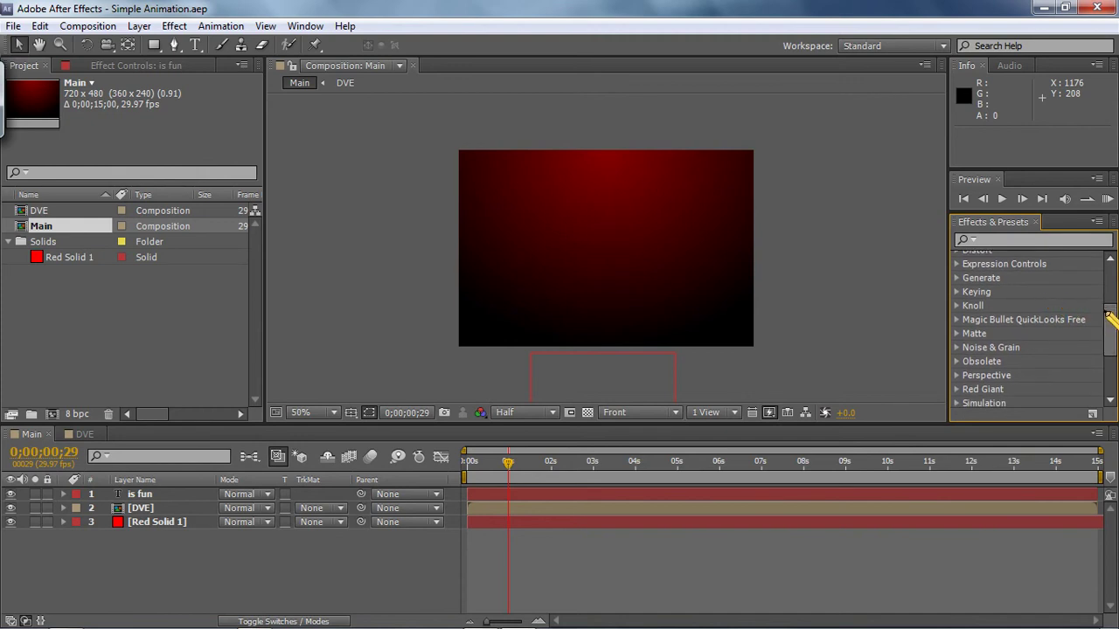
drag(1110, 313, 1109, 364)
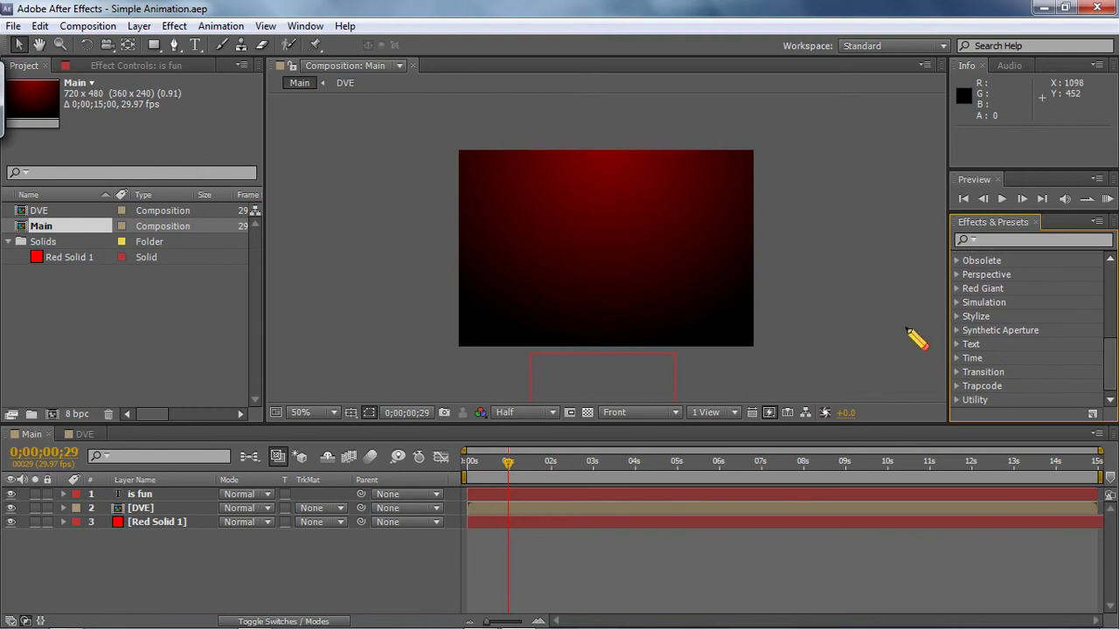
Examine the Red Solid 1 layer and the "is fun" text layer in the Main composition's timeline.
click(109, 556)
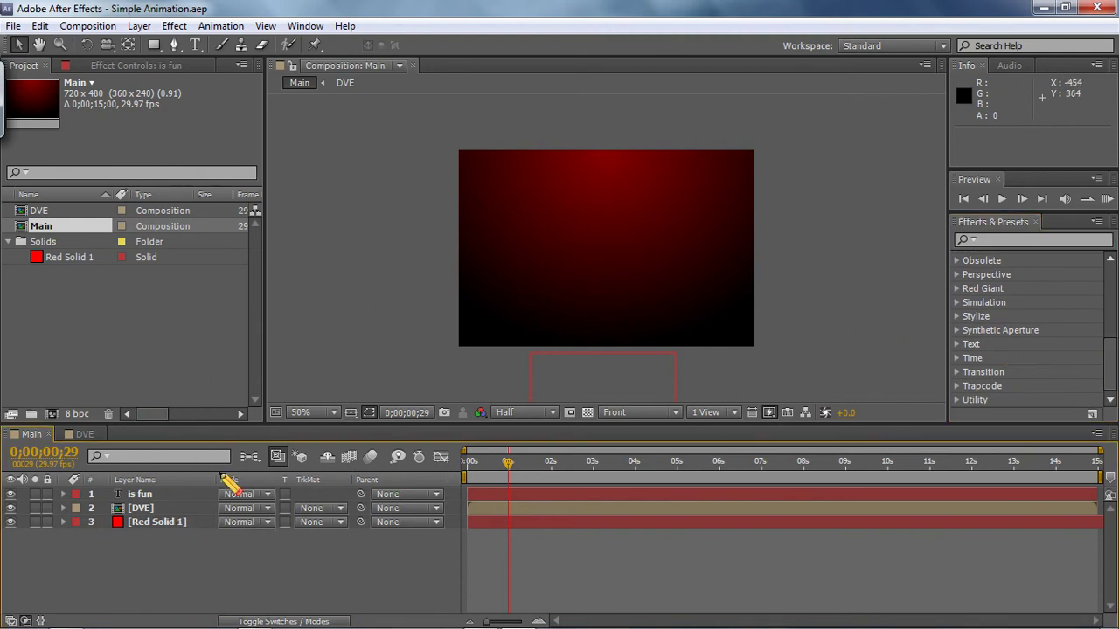
click(165, 523)
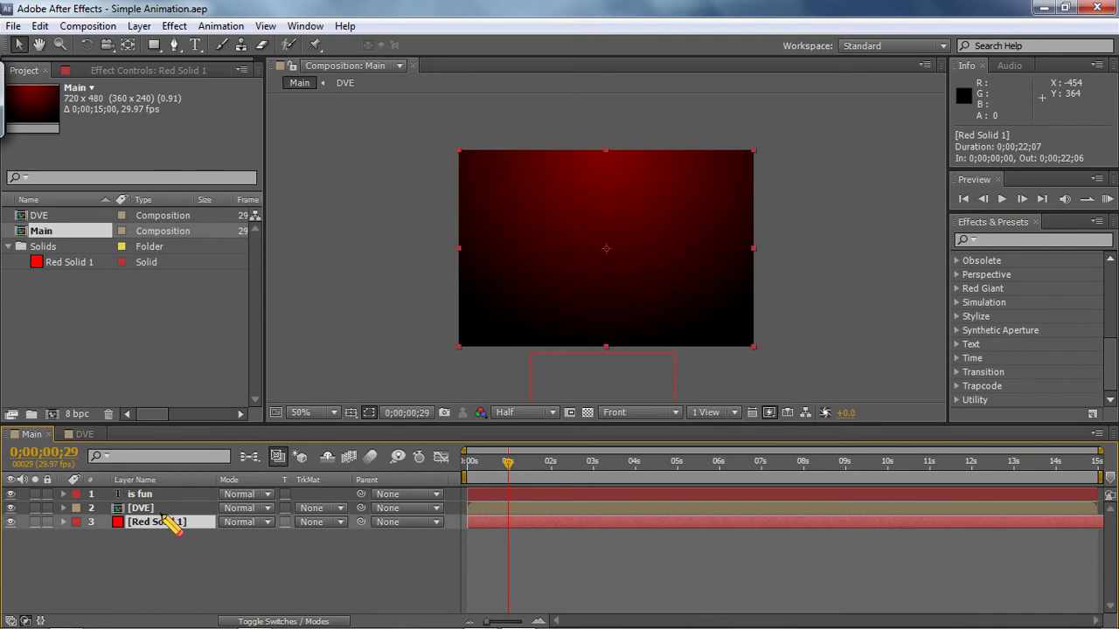
click(173, 495)
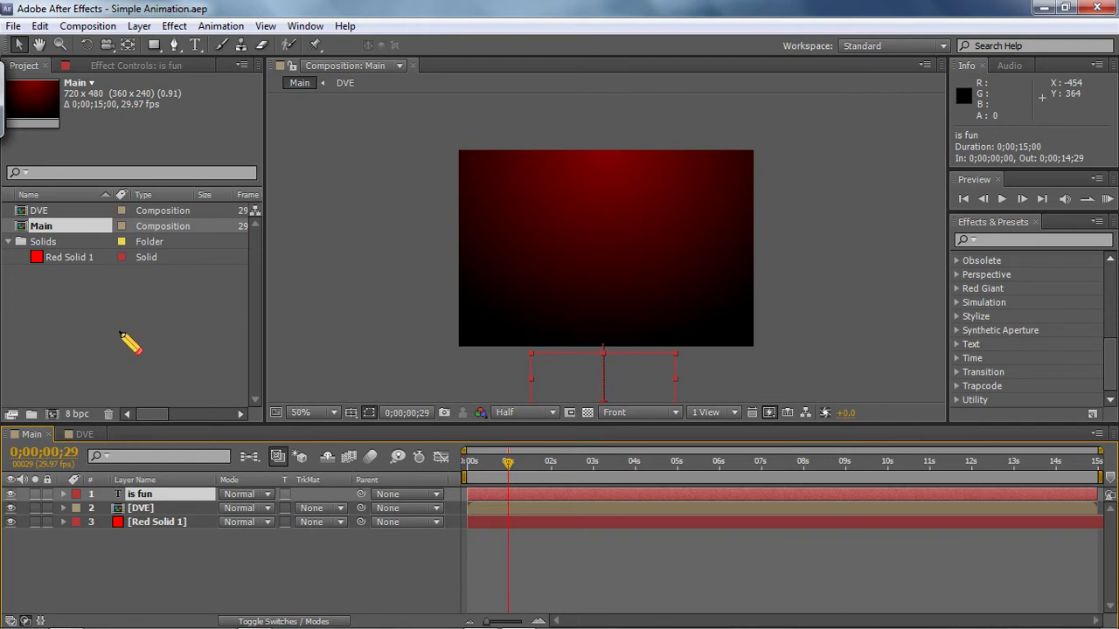
Scrub through the Main composition's timeline to preview the animation, stopping on the DIGITAL VIDEO EFFECTS title at about 0;00;03;05.
drag(509, 461, 723, 463)
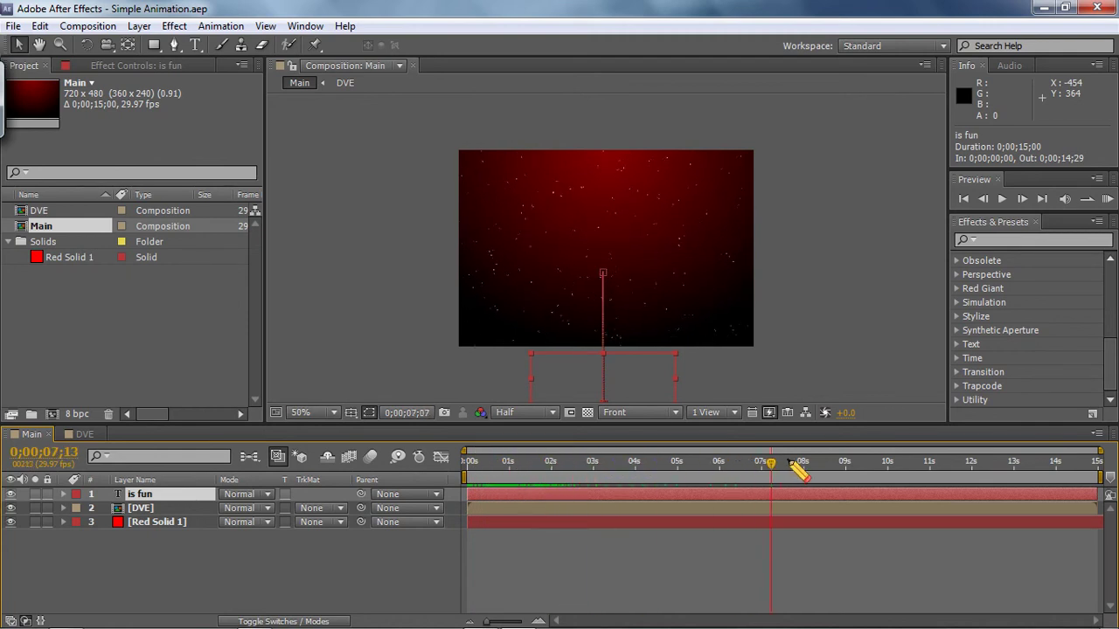
drag(791, 464, 460, 468)
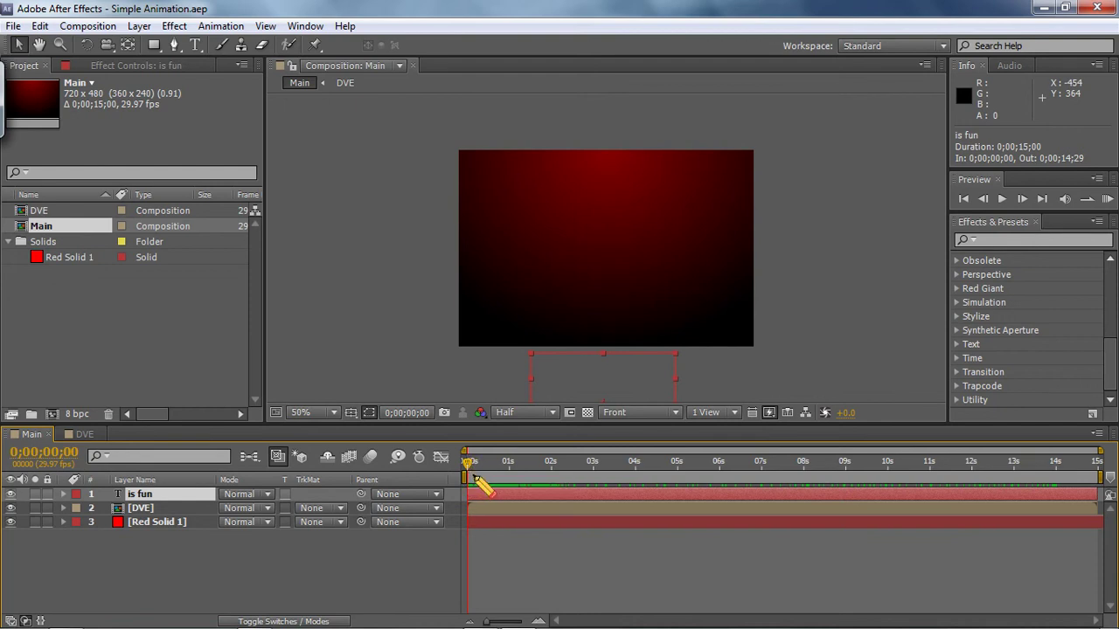
drag(469, 463, 668, 463)
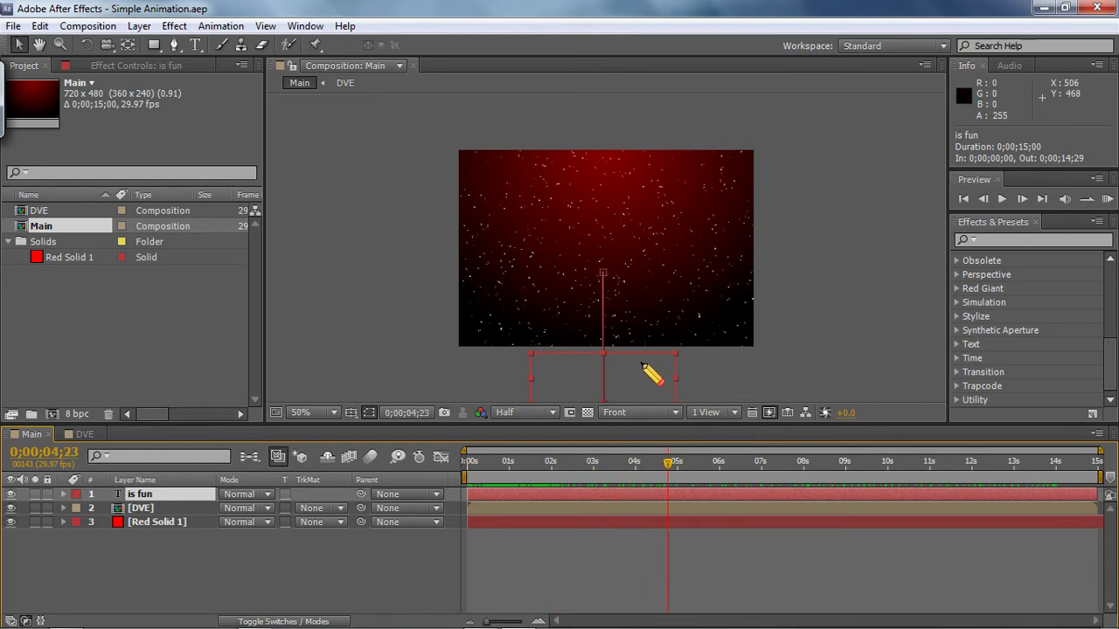
mouse_move(670, 463)
mouse_down()
mouse_move(497, 463)
mouse_move(664, 463)
mouse_up()
drag(568, 464, 601, 463)
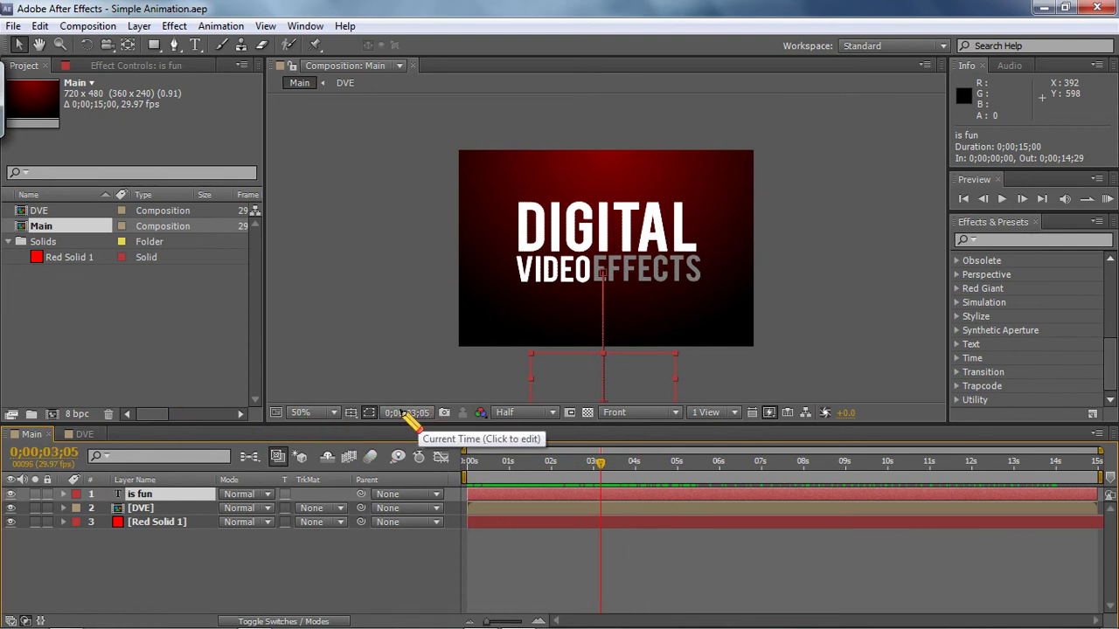
Switch the timeline's time display from timecode to frame numbers.
click(61, 453)
key(Return)
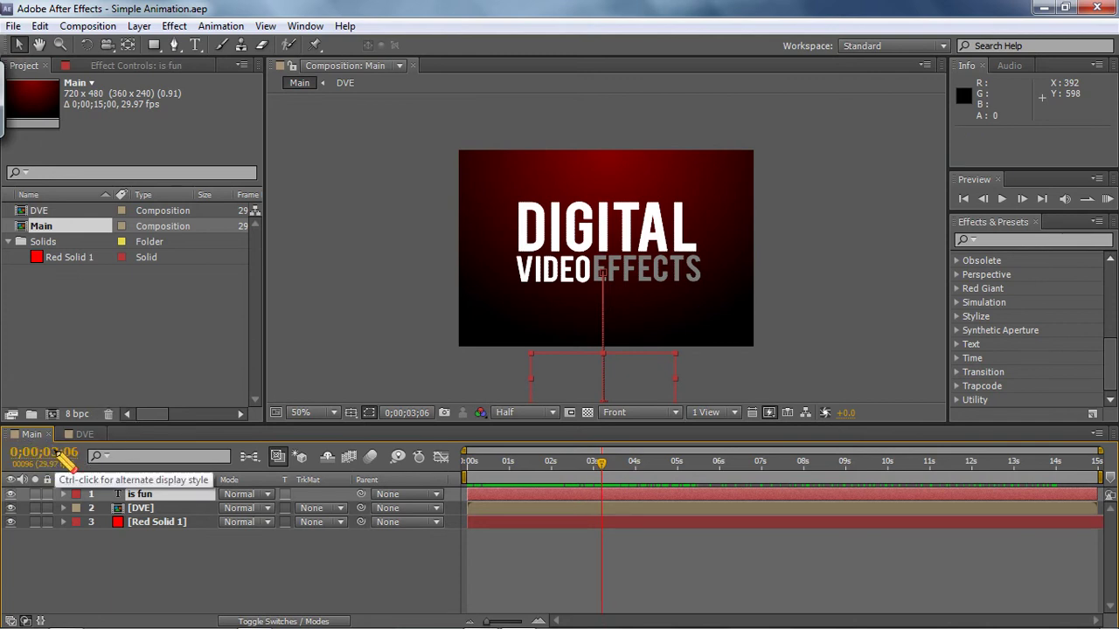
click(61, 453)
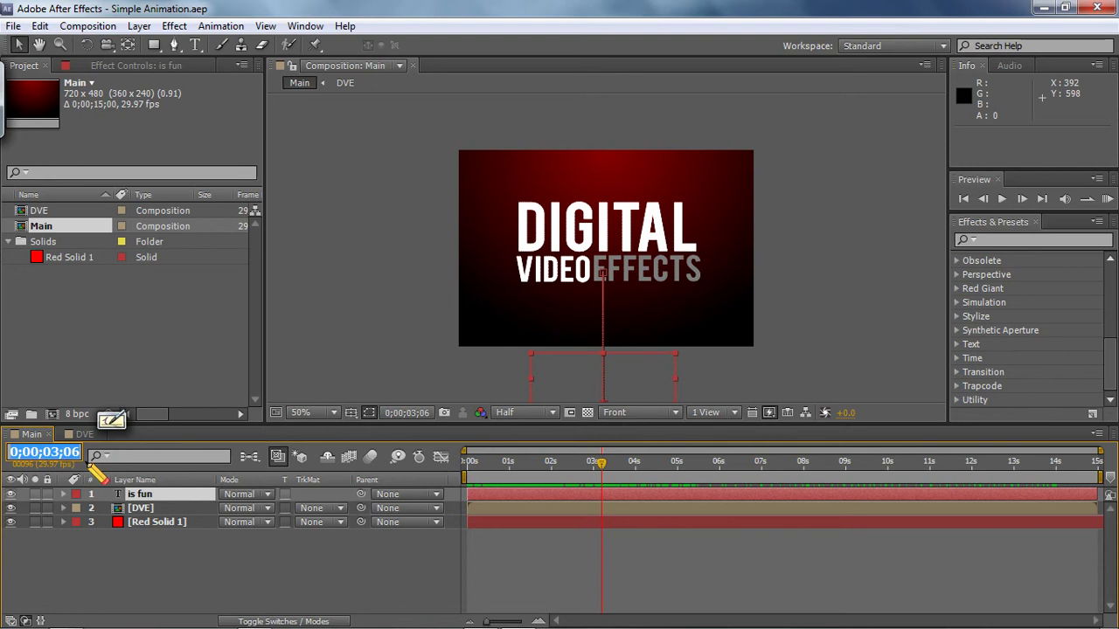
key(Return)
ctrl+click(63, 452)
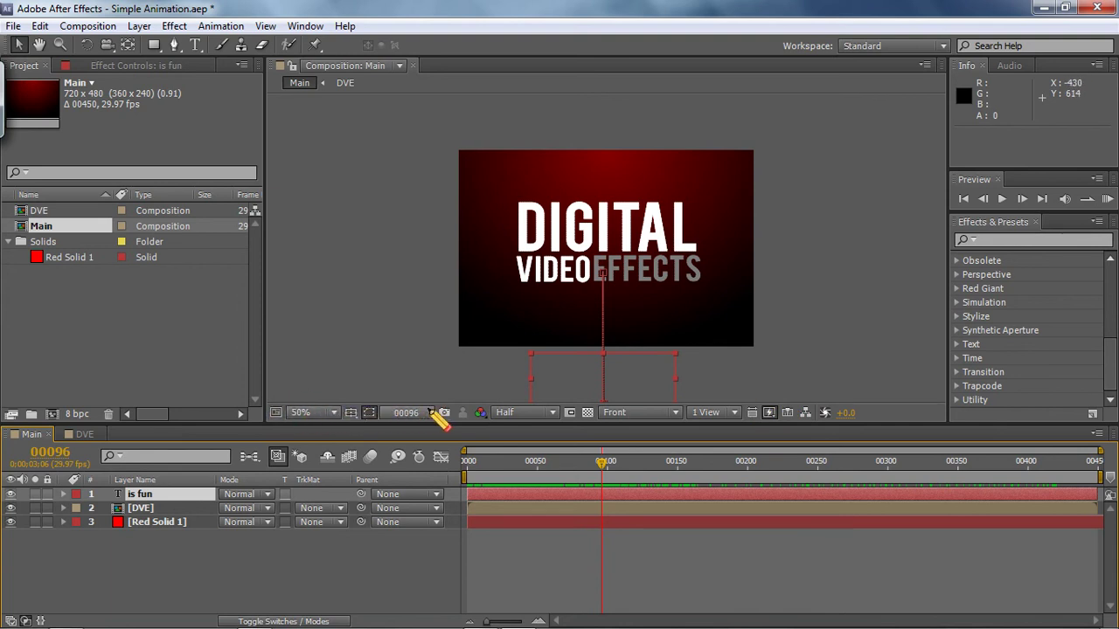
Try the composition view at 100% magnification and return it to 50%.
click(432, 214)
click(330, 412)
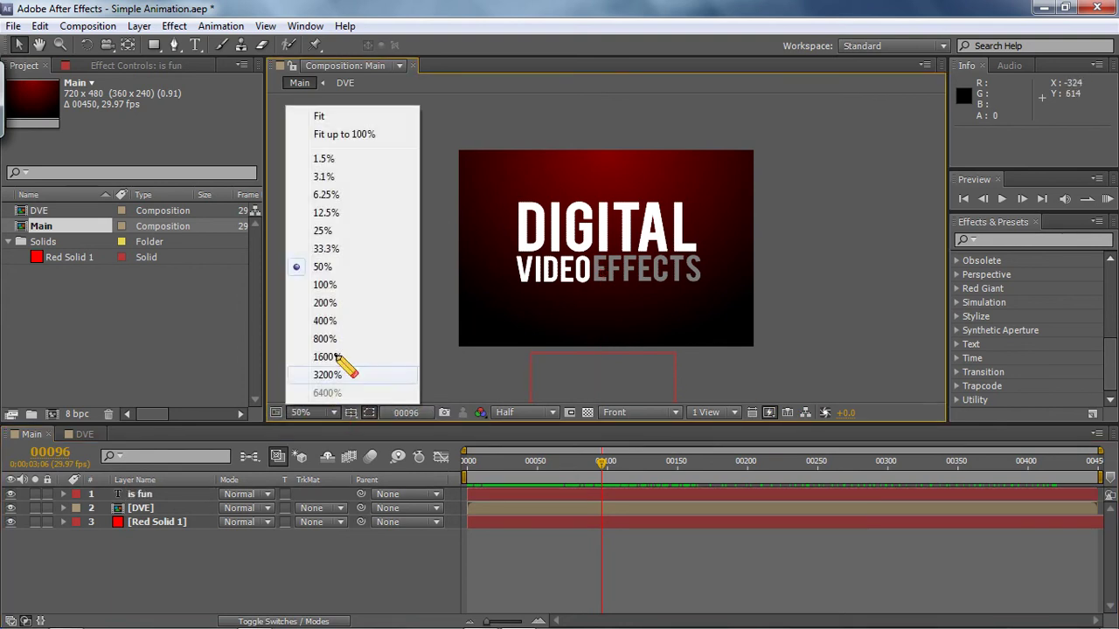
click(336, 284)
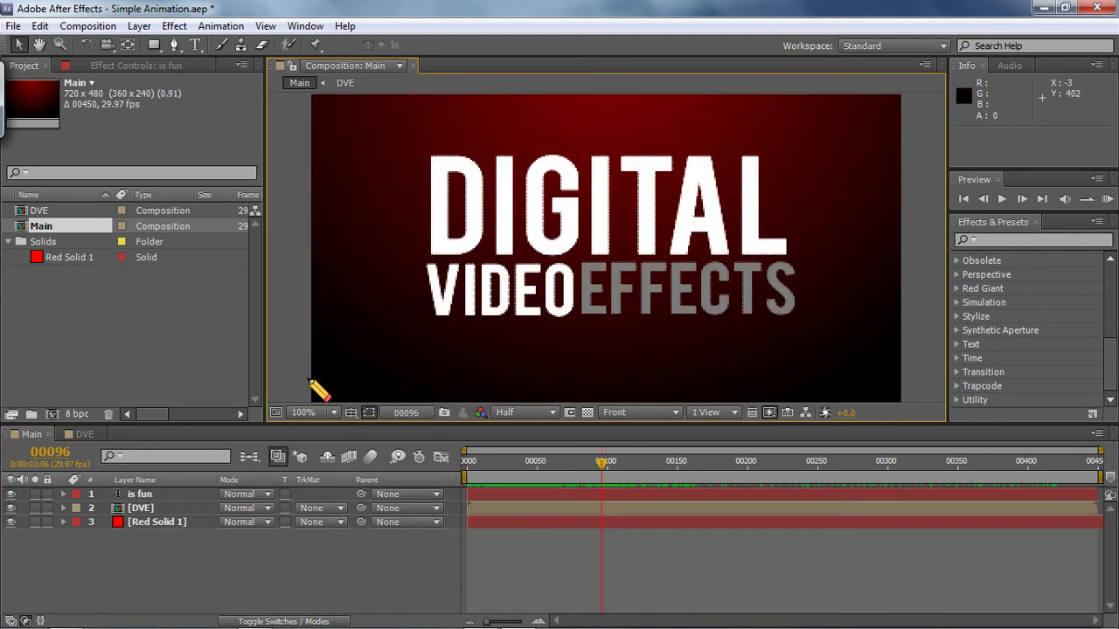
click(320, 412)
click(346, 267)
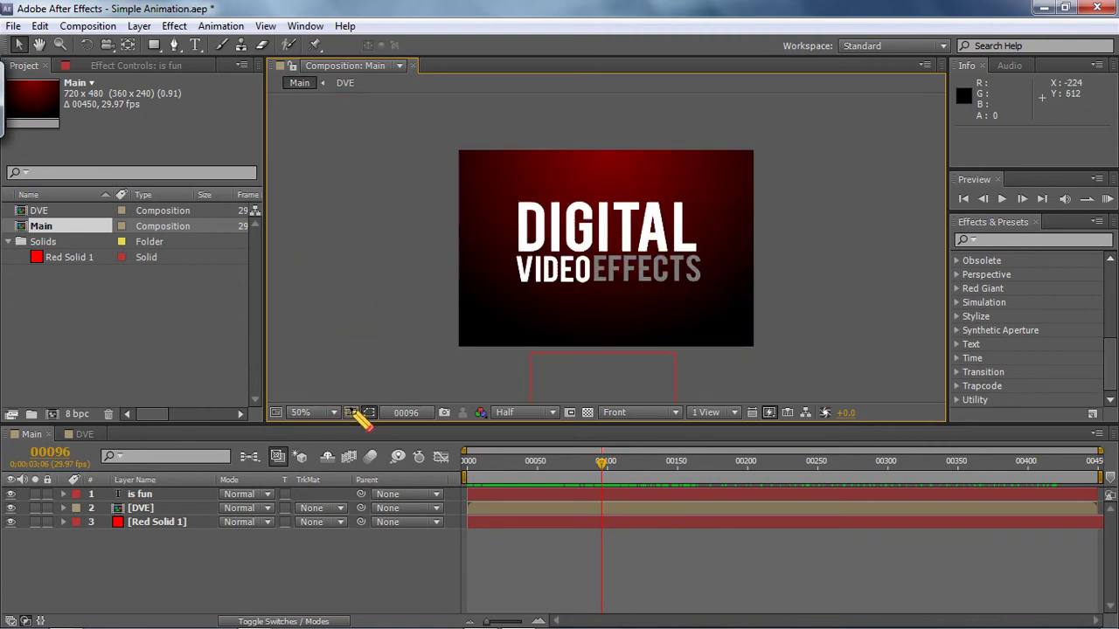
Turn on the Title/Action Safe guides in the Main composition view.
click(352, 414)
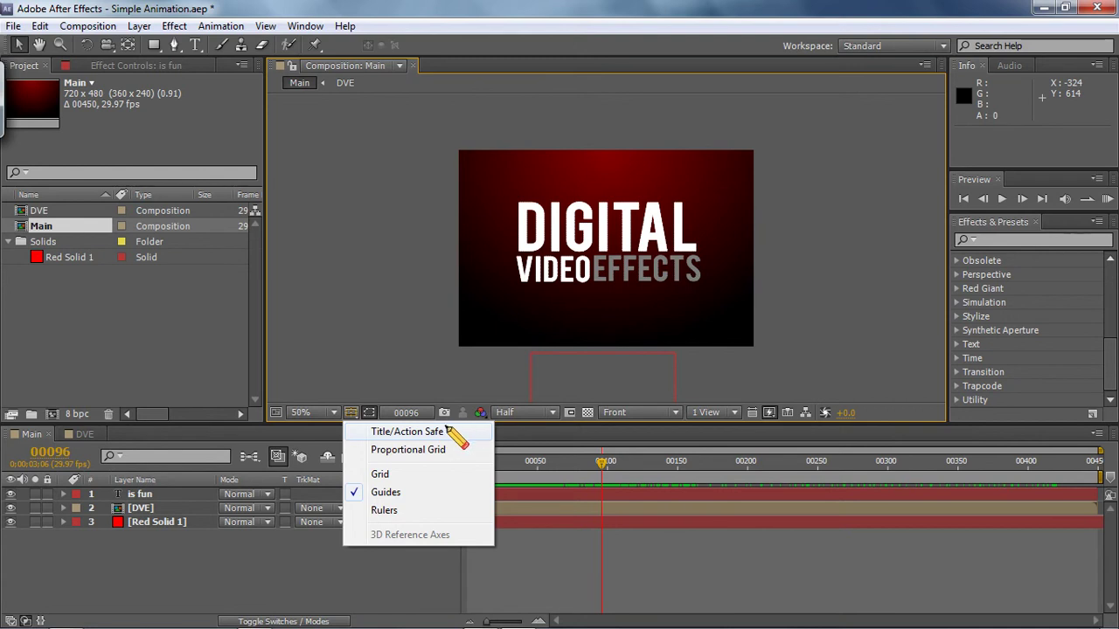
click(416, 430)
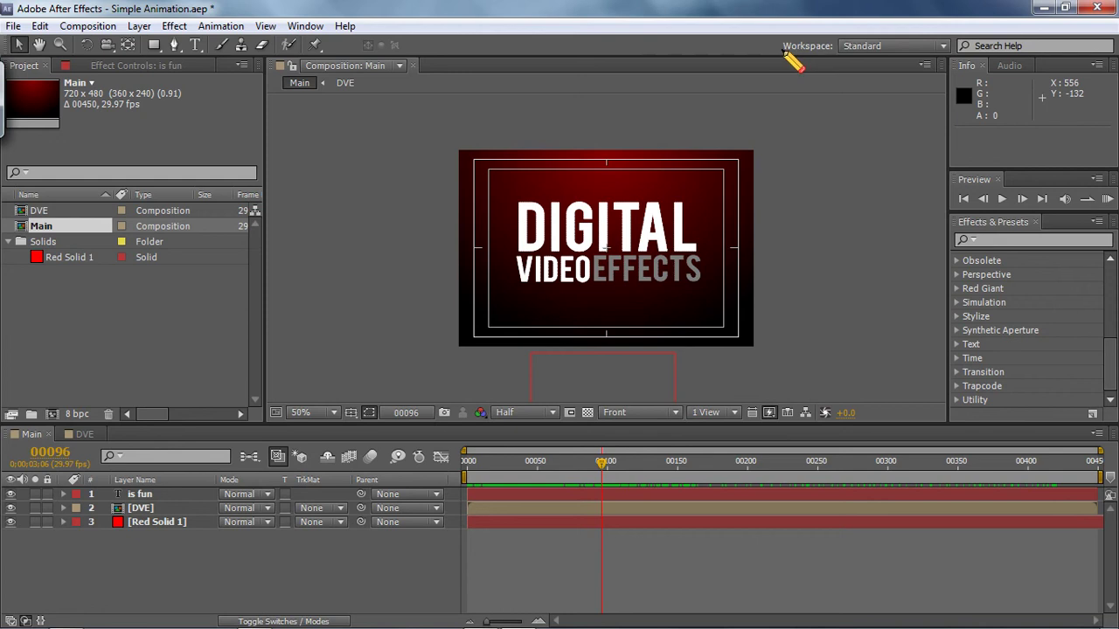
click(946, 46)
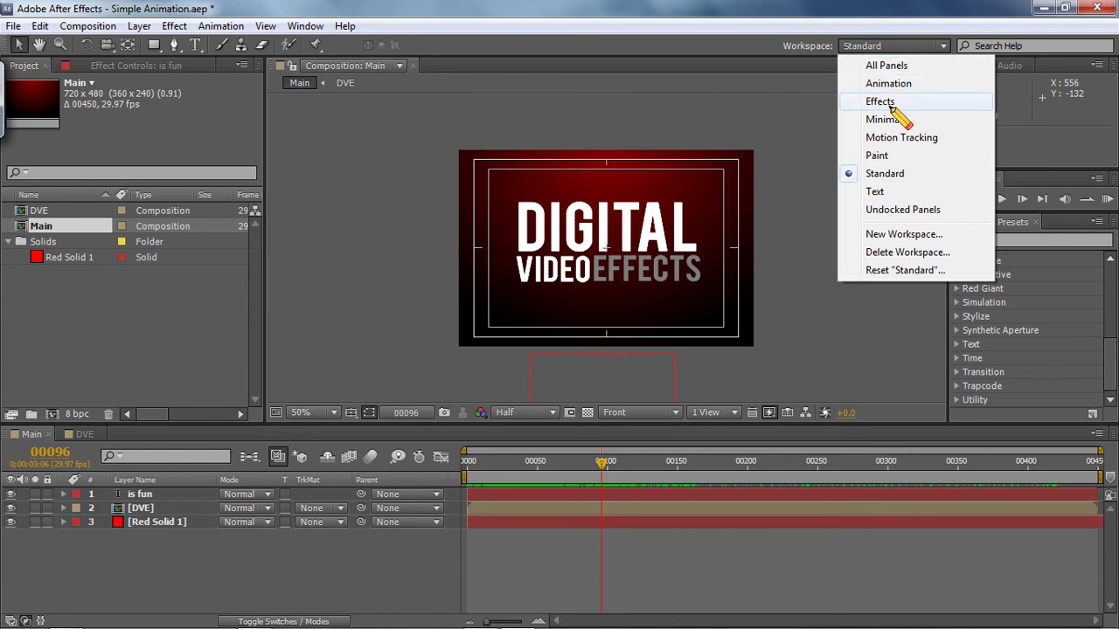
click(558, 90)
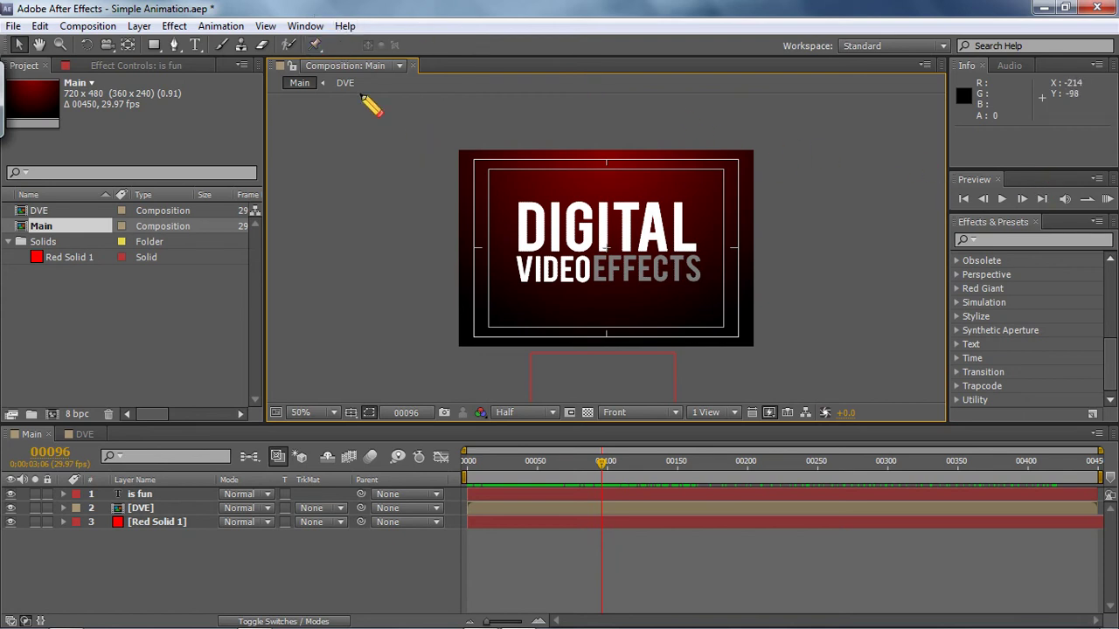
Show the Paragraph panel in the current workspace.
click(306, 26)
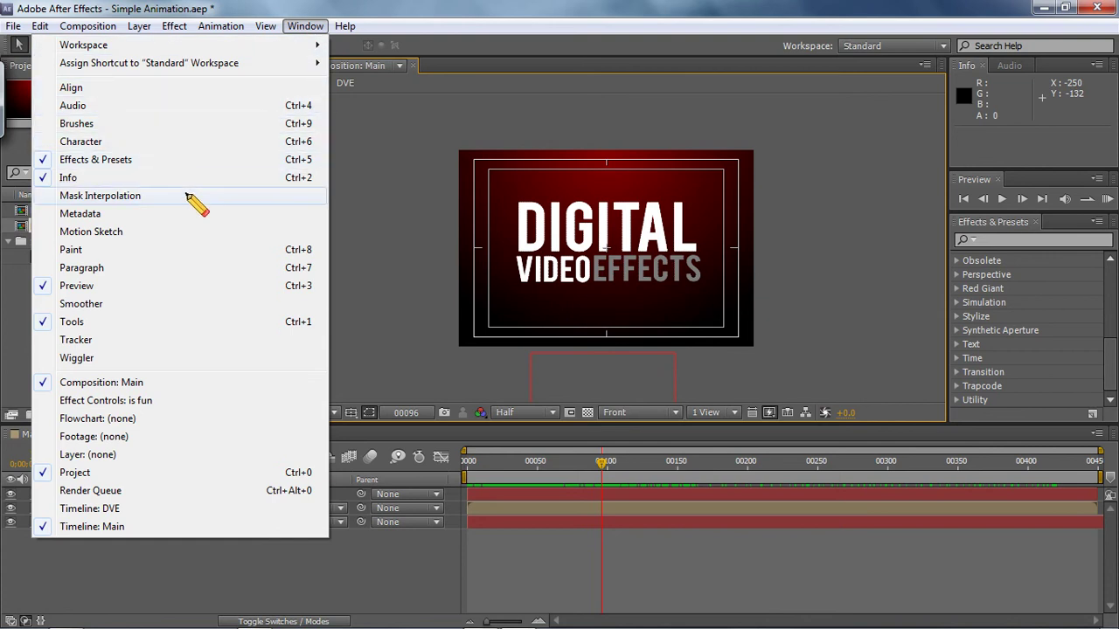
click(131, 273)
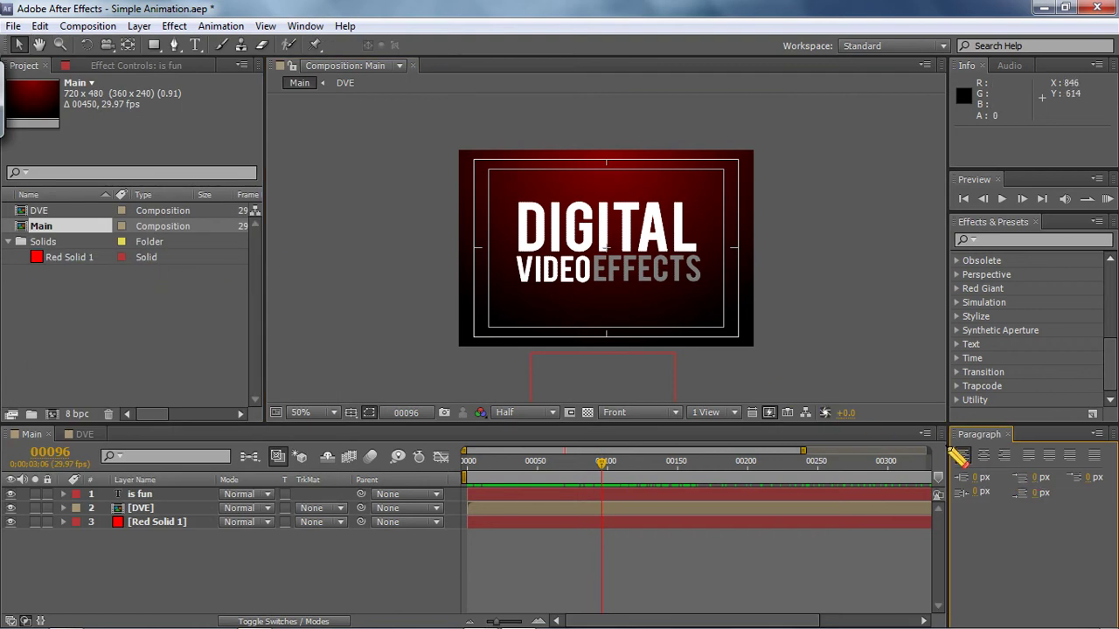
Show the Character panel and dock it in the same panel group as Paragraph.
click(306, 26)
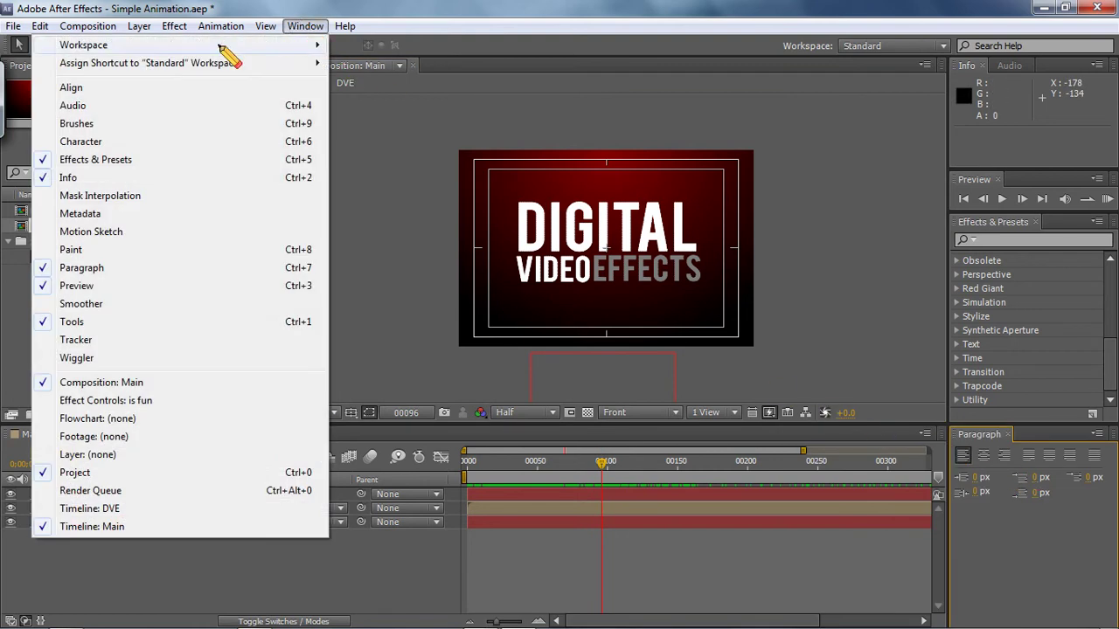
click(101, 142)
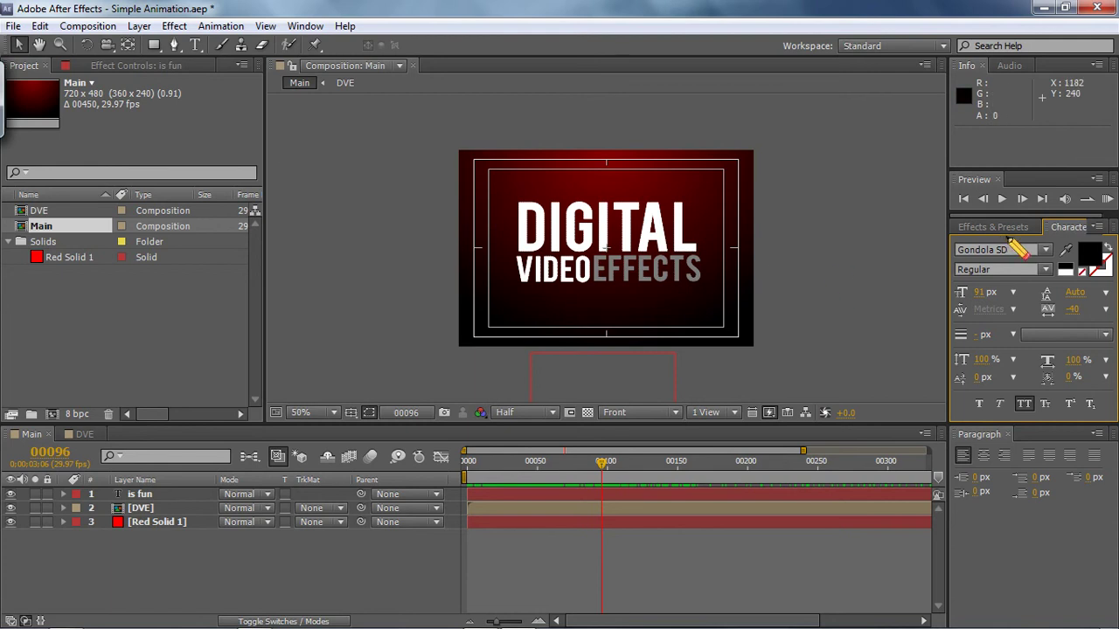
drag(1068, 225, 1055, 278)
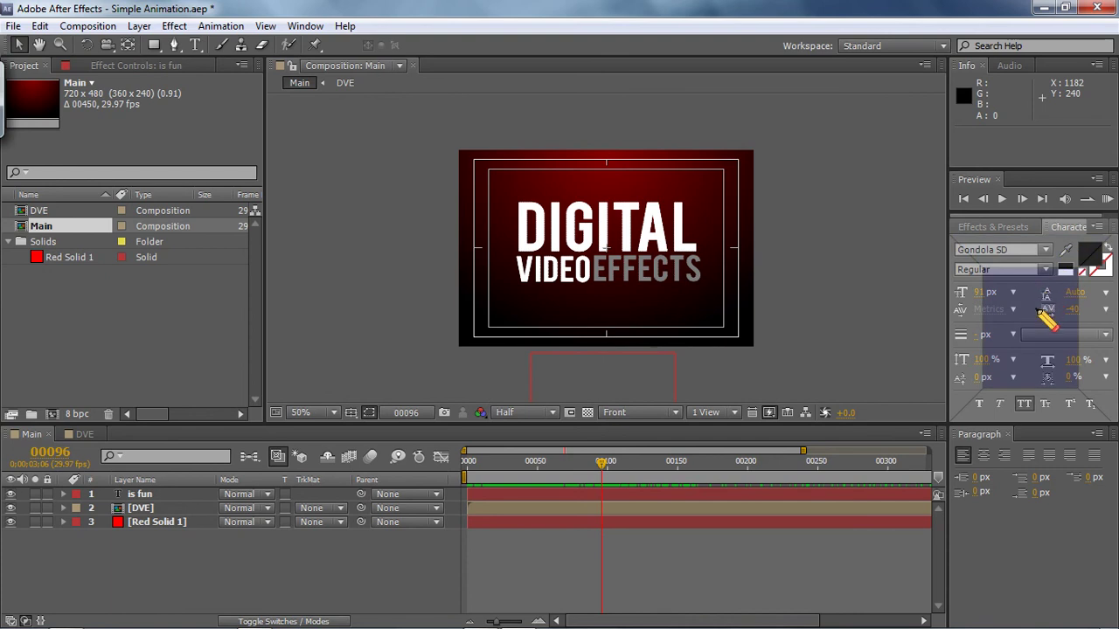
drag(1047, 319, 1039, 444)
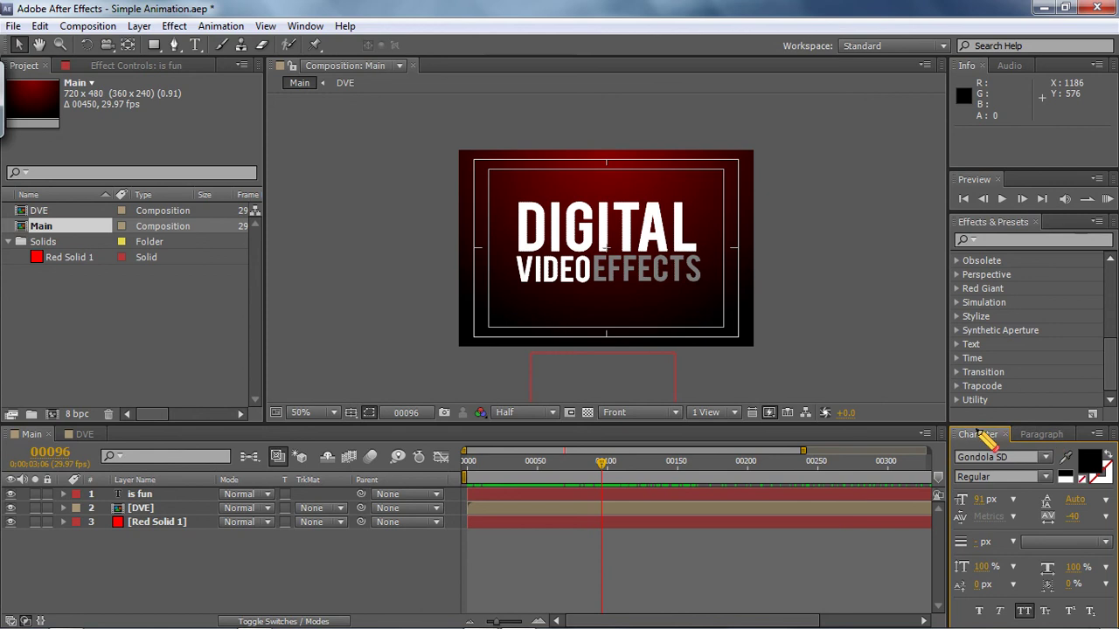
Alternate between the grouped Character and Paragraph panels, ending with Paragraph in front.
click(1018, 436)
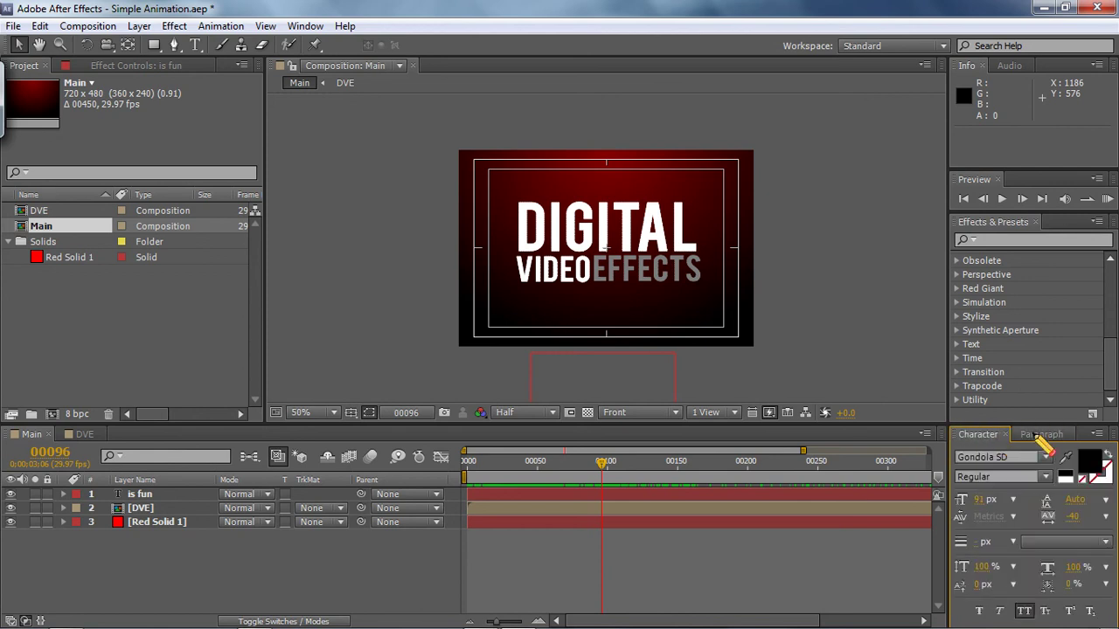
click(979, 436)
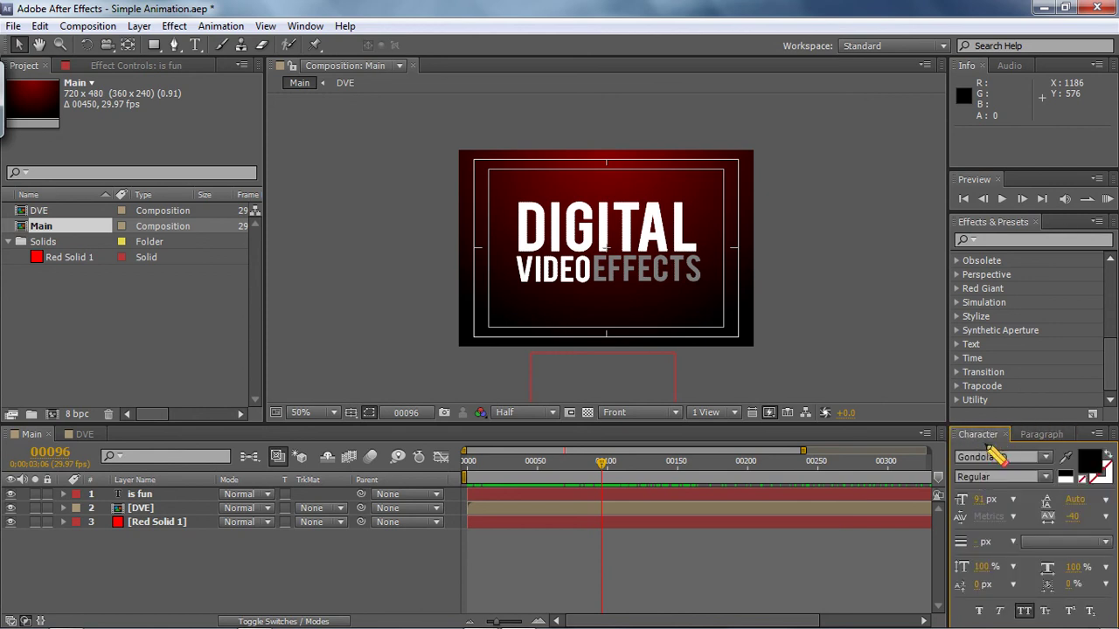
click(1047, 435)
click(980, 435)
click(1040, 435)
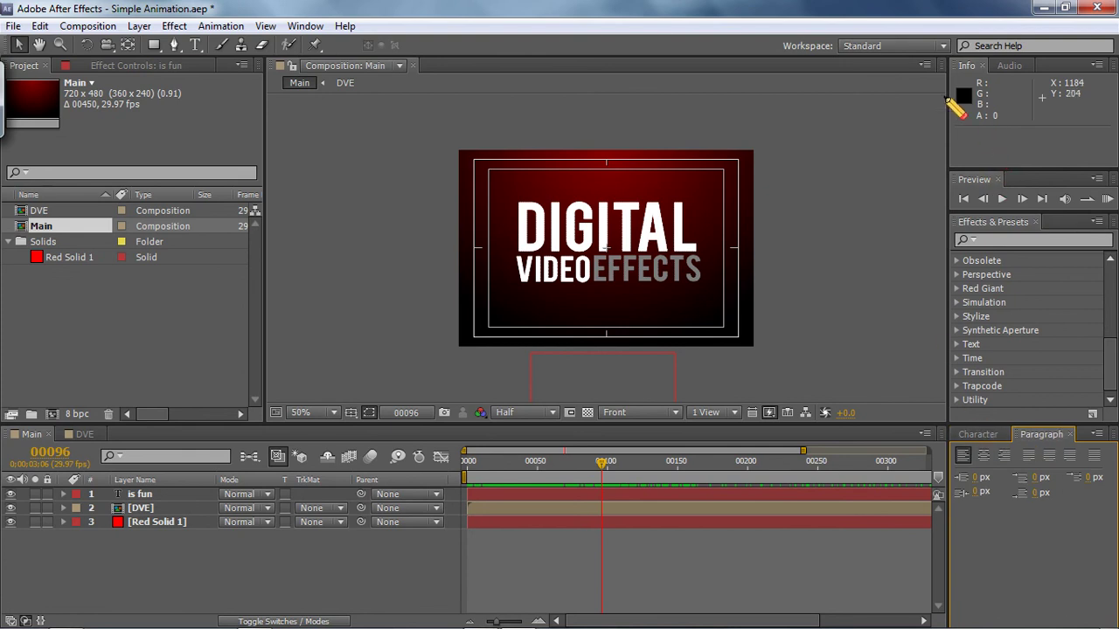
Group the Preview panel with the Composition viewer, and redock it as a short strip directly beneath the composition view.
drag(991, 180, 900, 184)
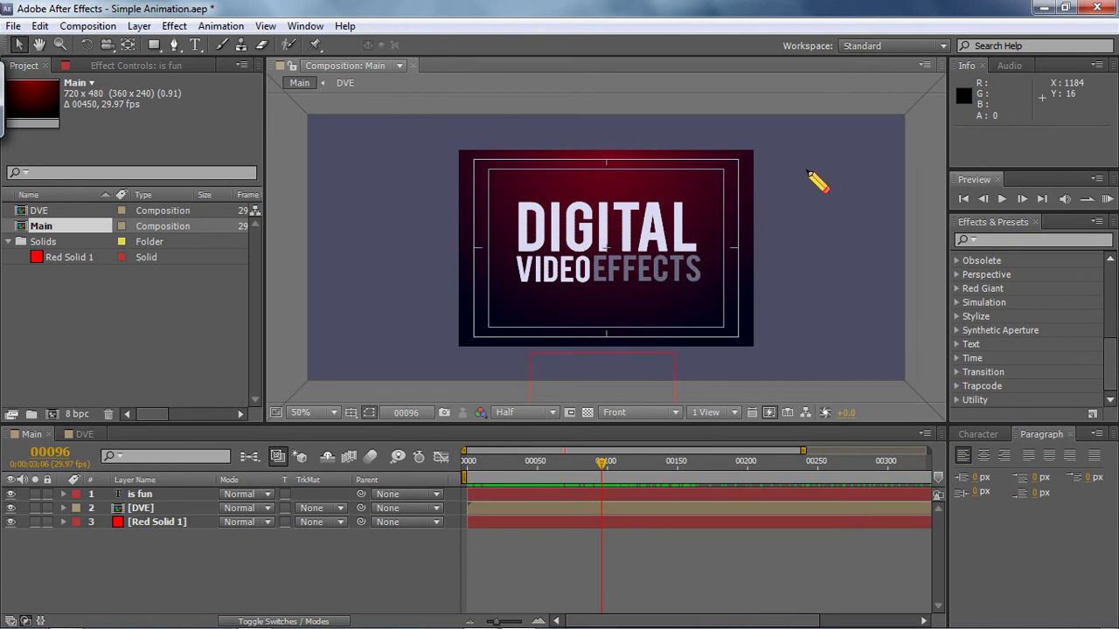
drag(855, 191, 718, 158)
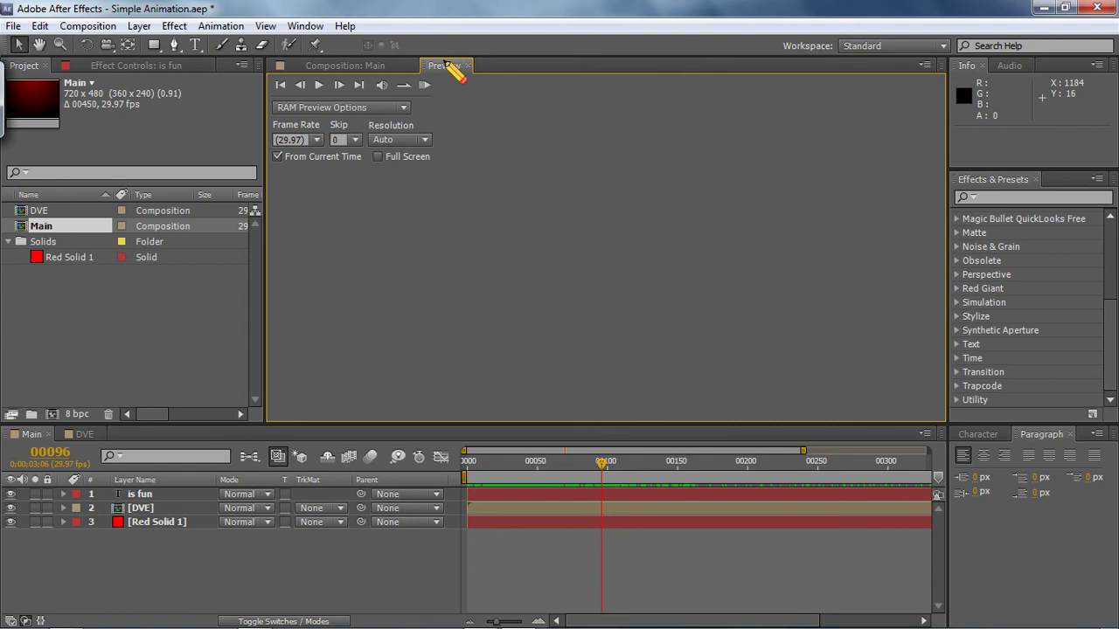
drag(451, 67, 463, 405)
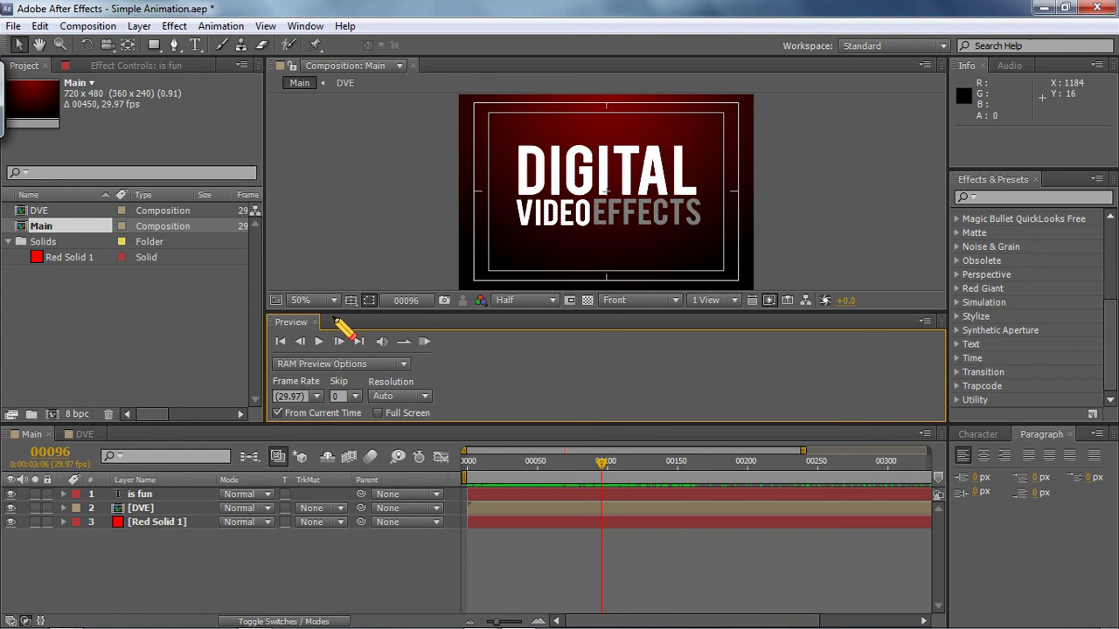
drag(389, 320, 406, 387)
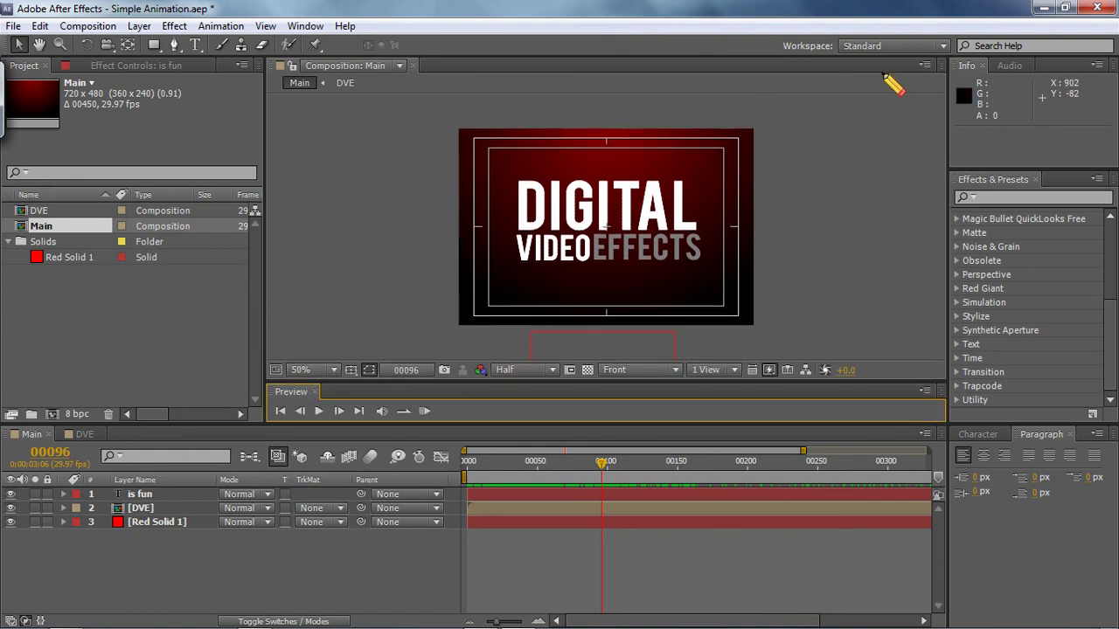
Reset the Standard workspace to its original layout and look over the list of available workspaces.
click(907, 45)
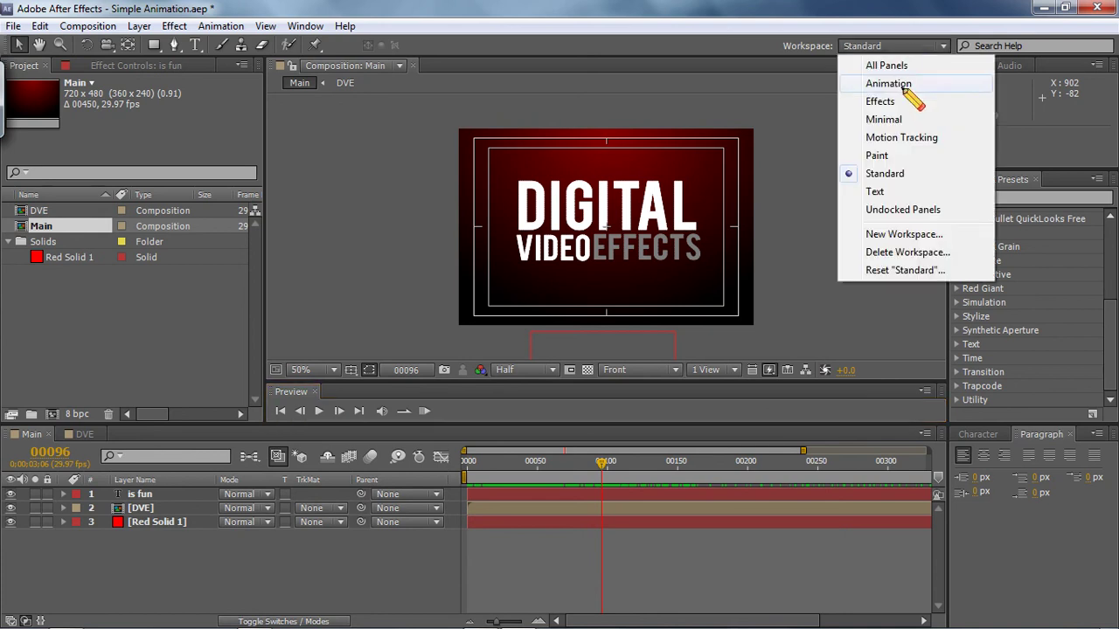
click(880, 268)
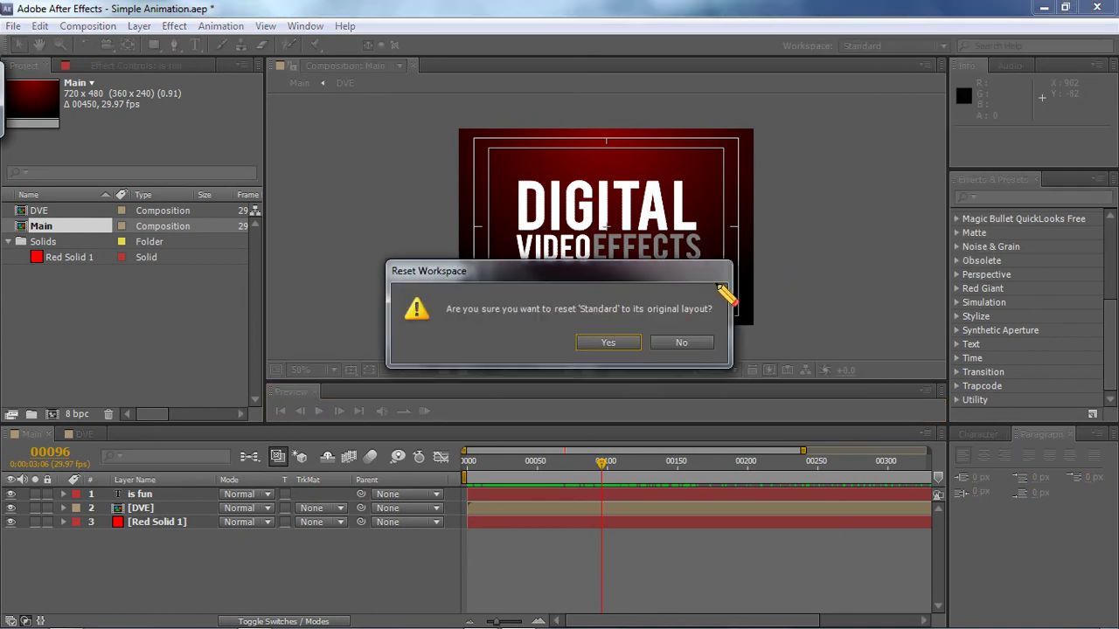
click(610, 341)
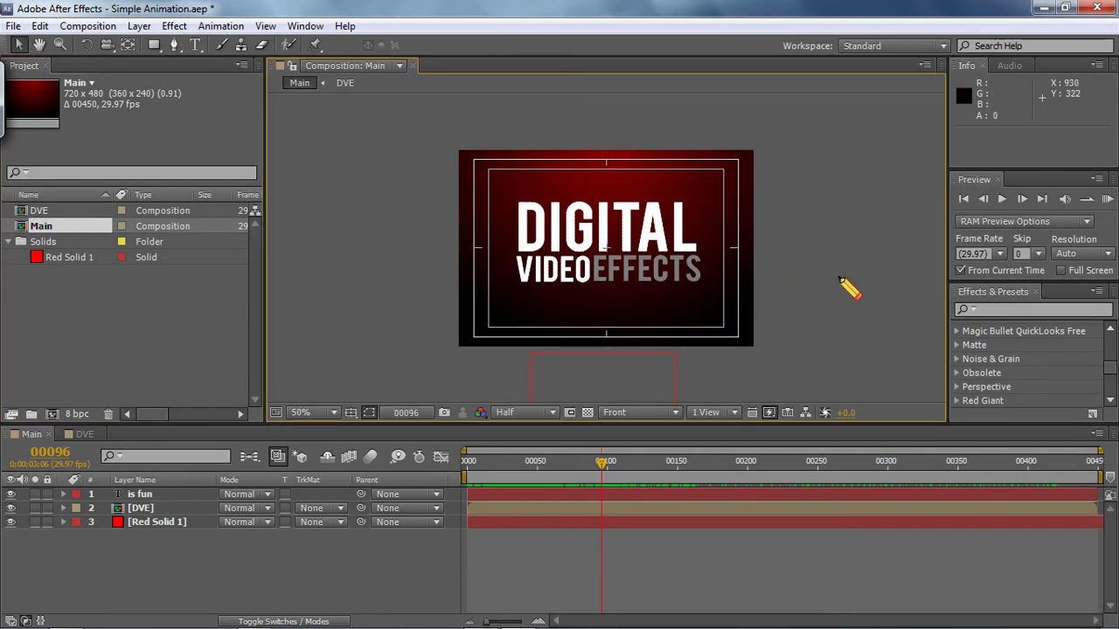
click(914, 46)
click(799, 212)
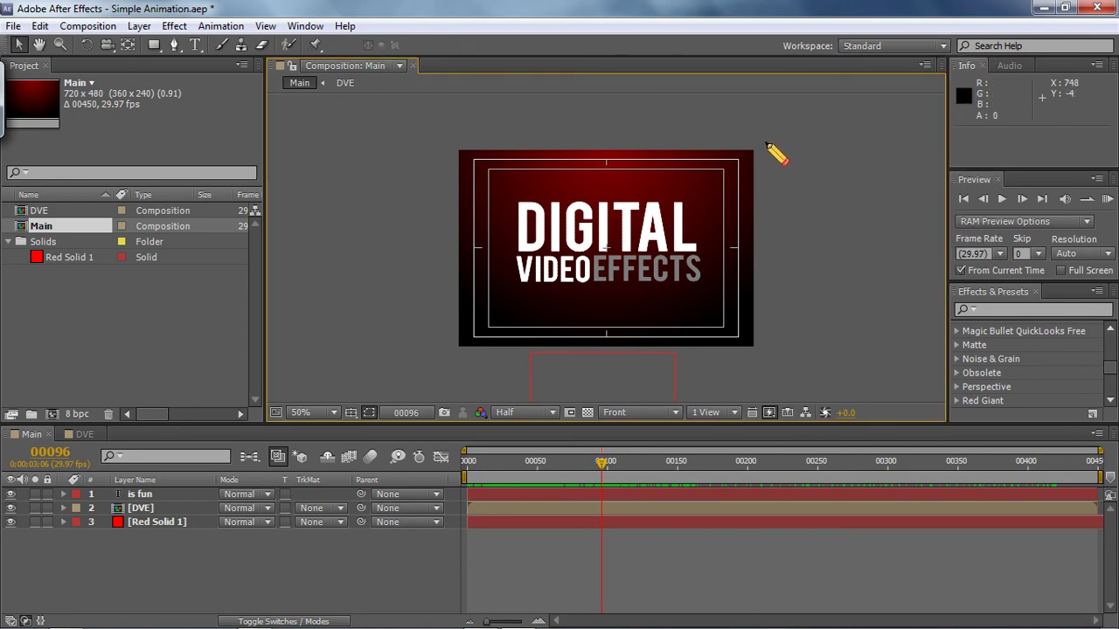
Minimize the After Effects window to reveal the desktop.
click(1043, 9)
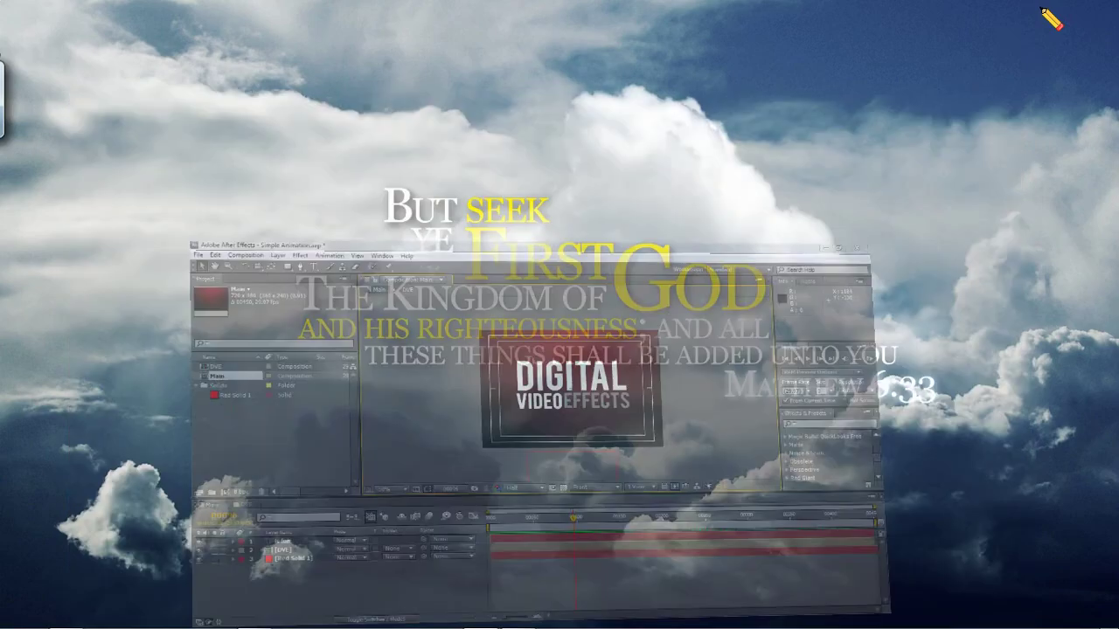